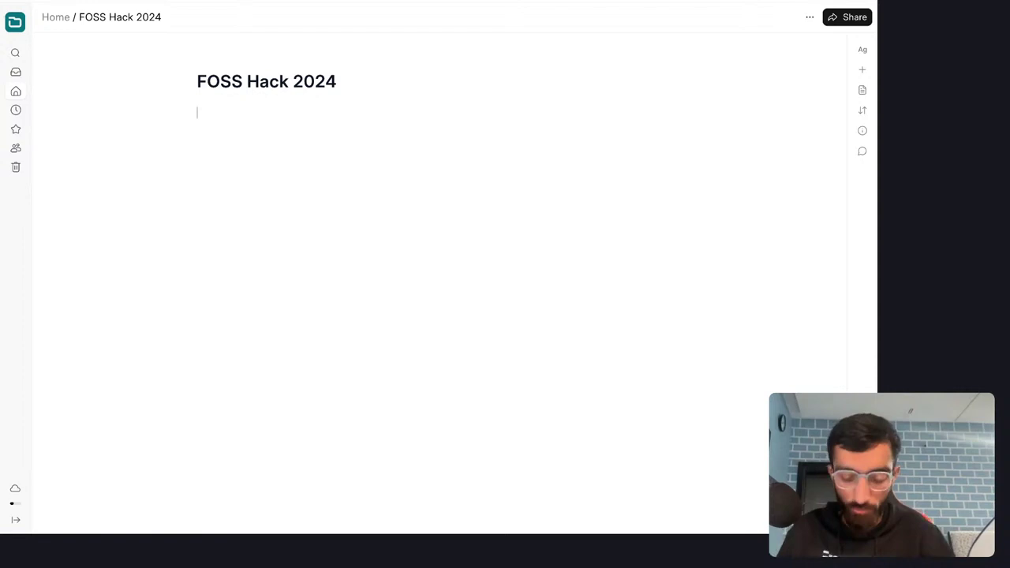
Search 'foss hack' in a new tab and open the FOSS Hack 2024 page.
key(super+t)
text(foss)
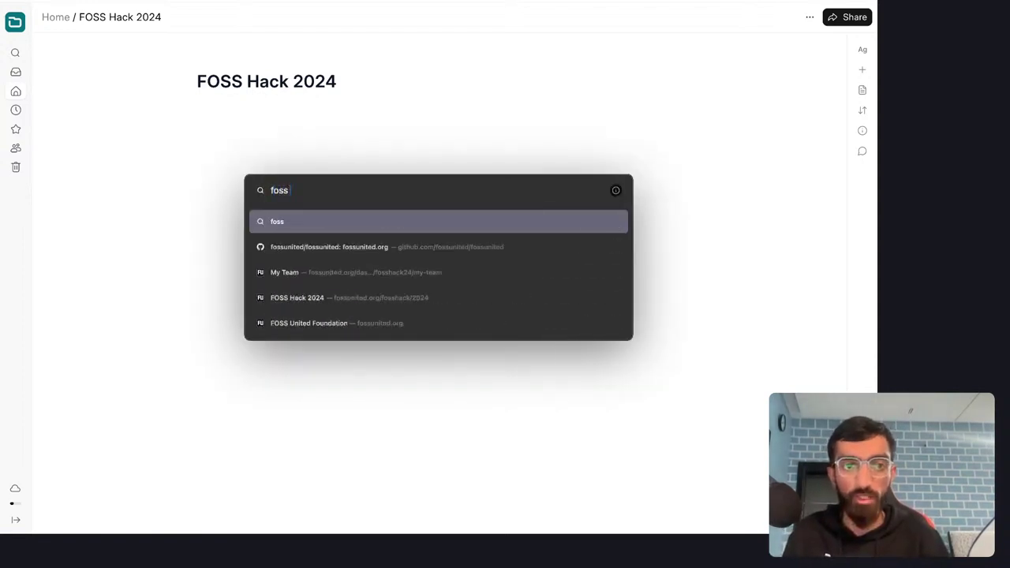
text( hac)
key(Down)
key(Down)
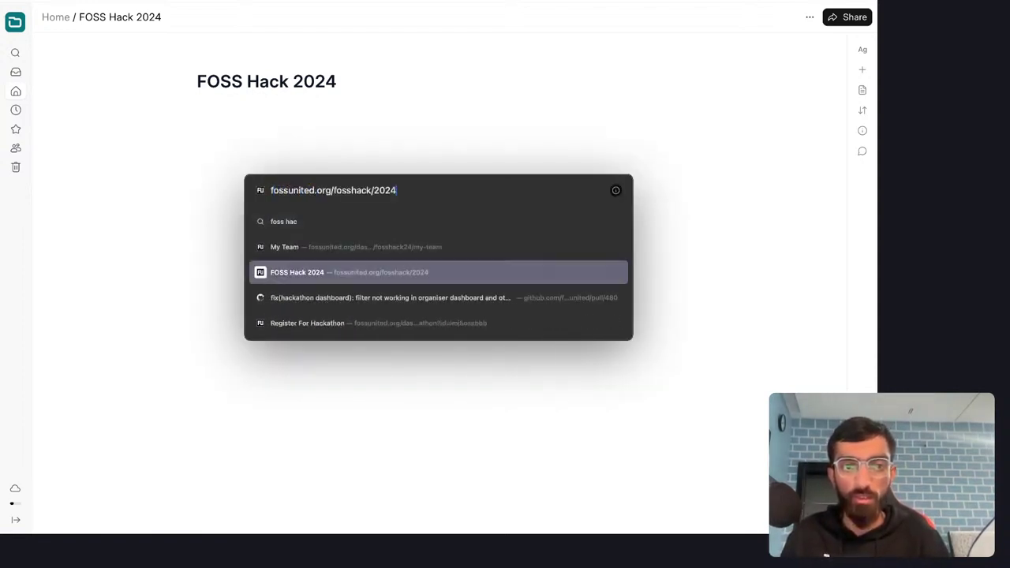
key(Return)
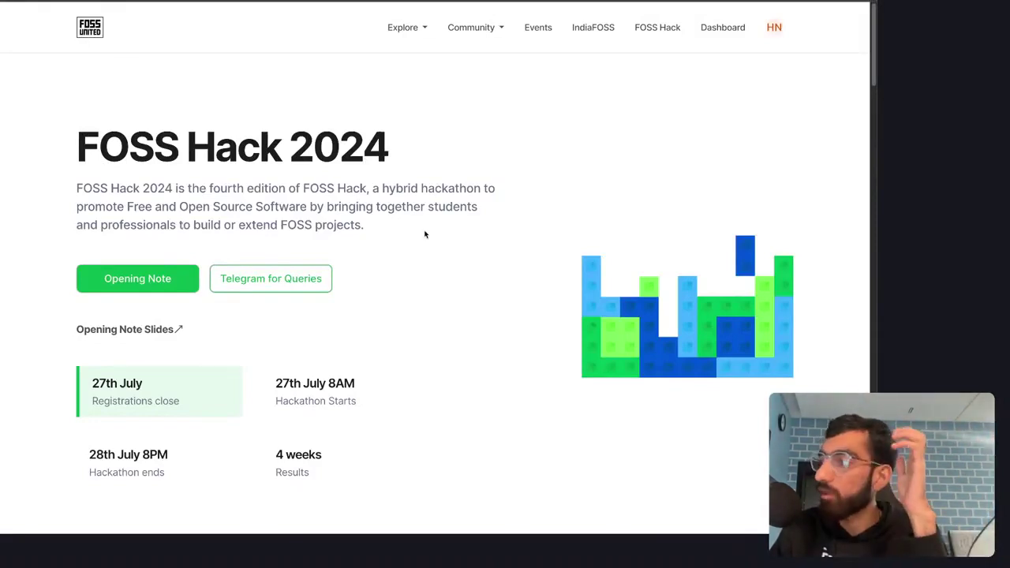
Read the FAQ, including 'What can I build?', then follow the Telegram for Queries link.
scroll(424, 234, down, 5)
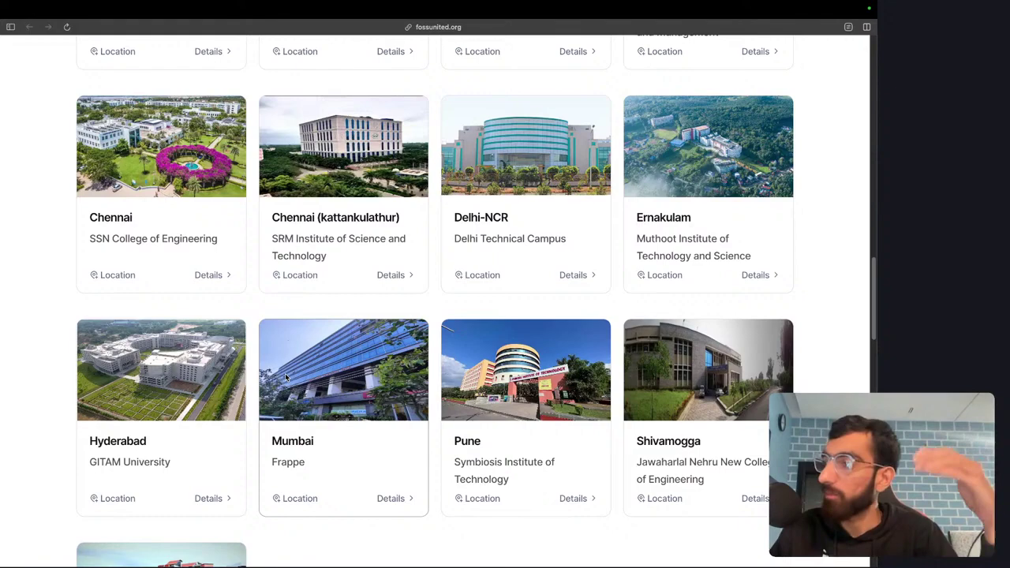
scroll(285, 377, down, 3)
scroll(286, 377, down, 3)
scroll(286, 377, down, 5)
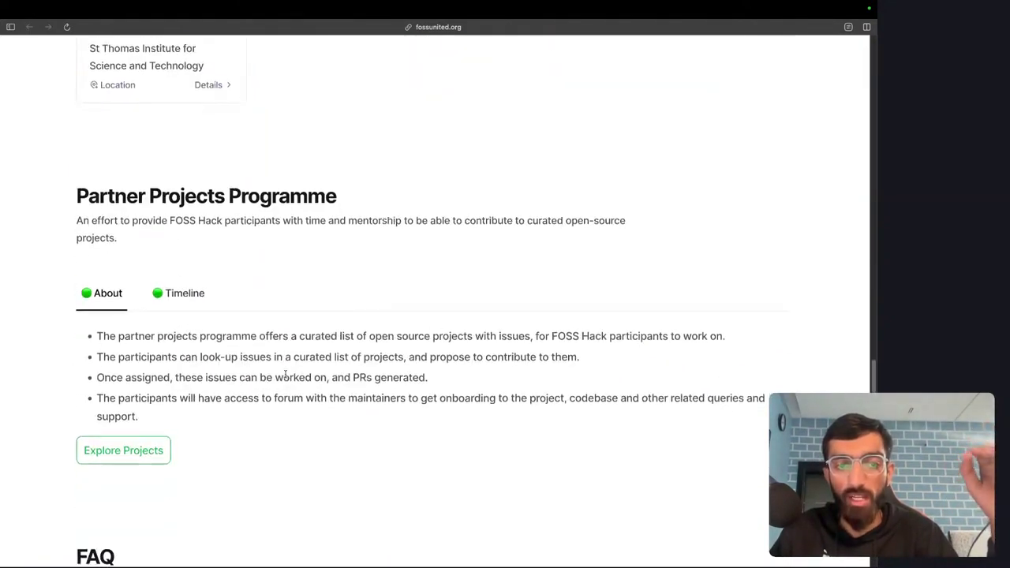
scroll(286, 377, down, 8)
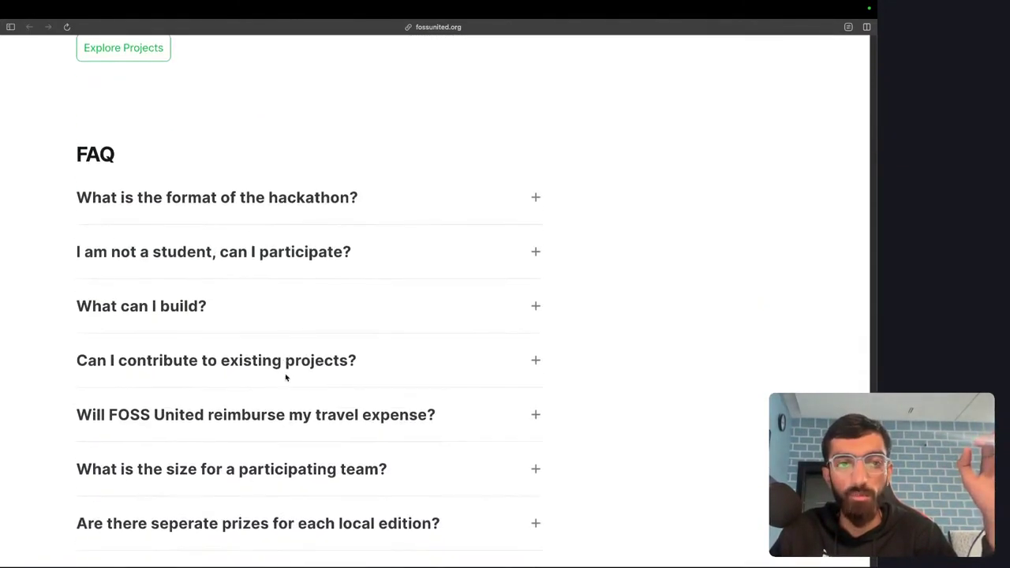
scroll(286, 377, down, 2)
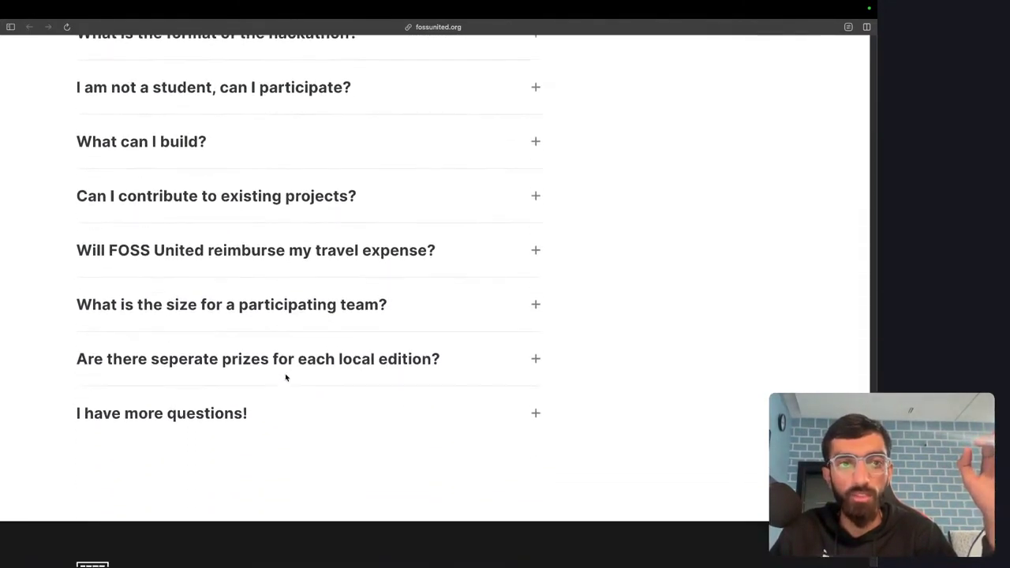
click(170, 155)
scroll(170, 154, up, 2)
scroll(170, 155, up, 2)
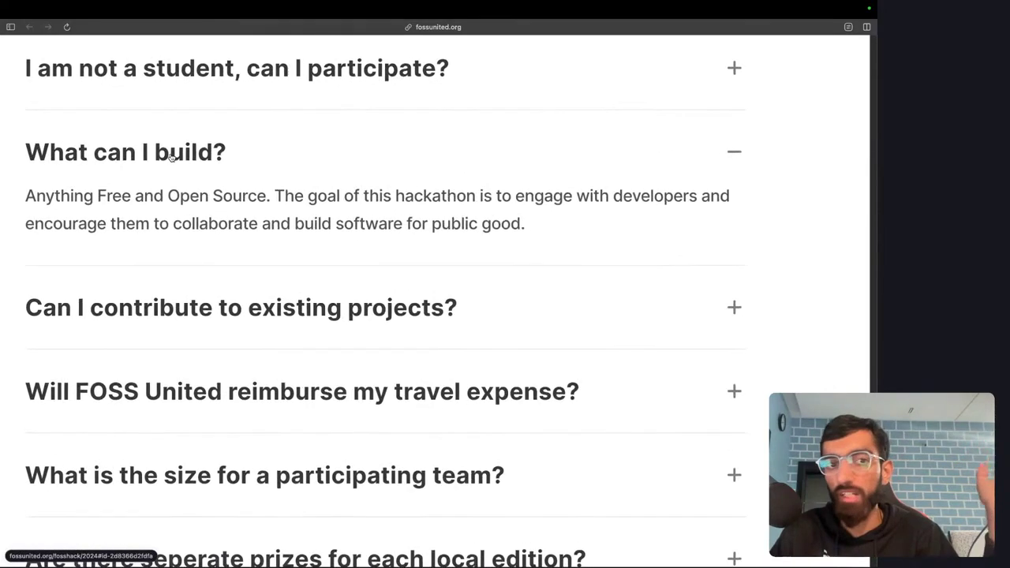
click(194, 150)
scroll(194, 151, down, 3)
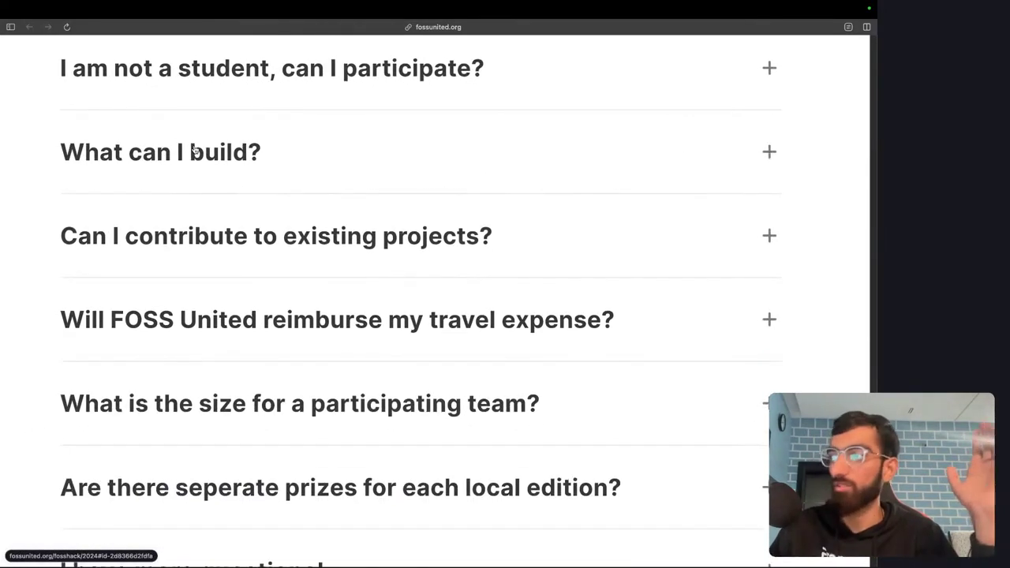
scroll(194, 148, up, 10)
scroll(194, 148, up, 15)
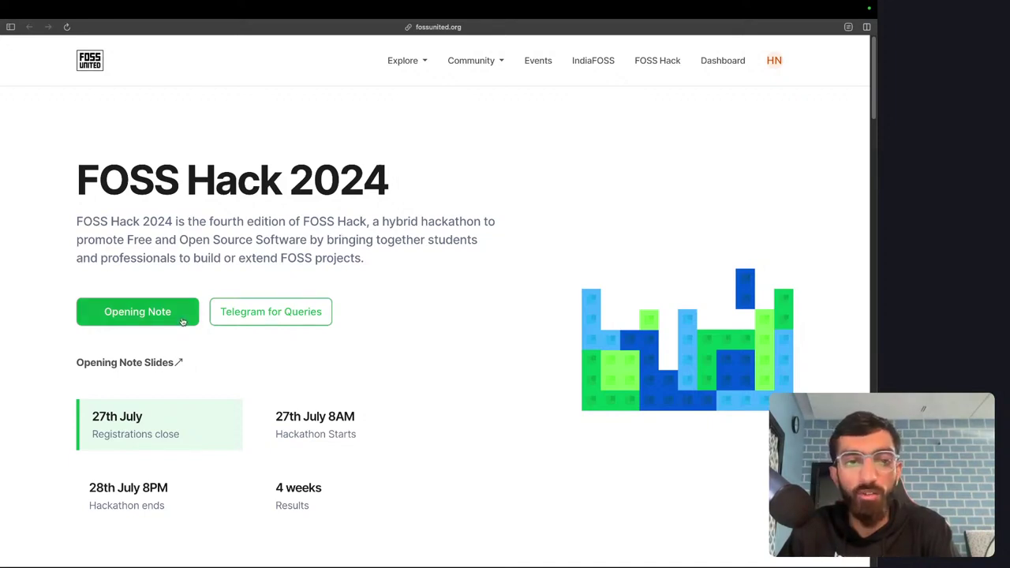
click(258, 320)
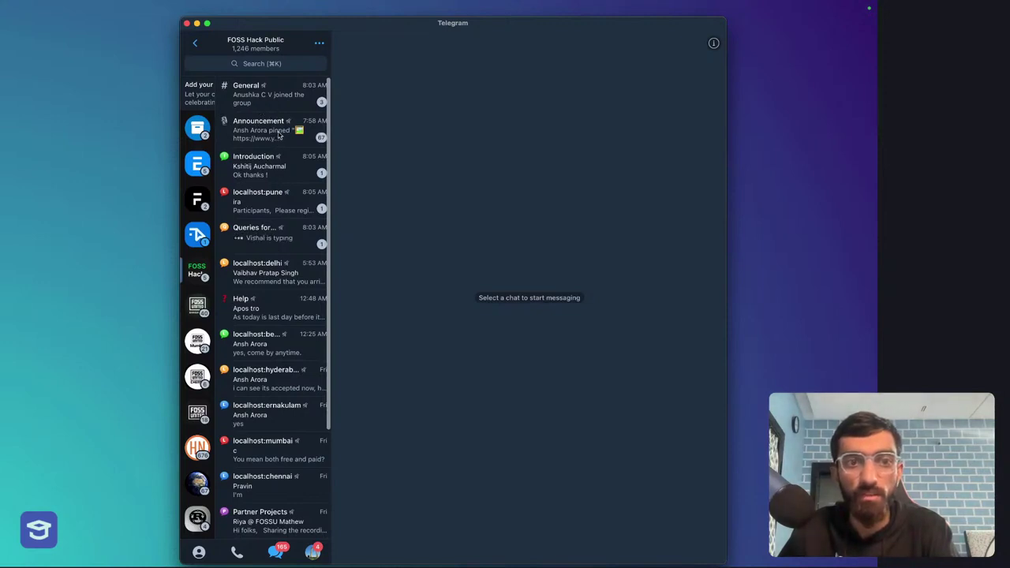
Open the FOSS Hack Public group's Introduction topic and jump to its newest messages.
scroll(262, 284, down, 5)
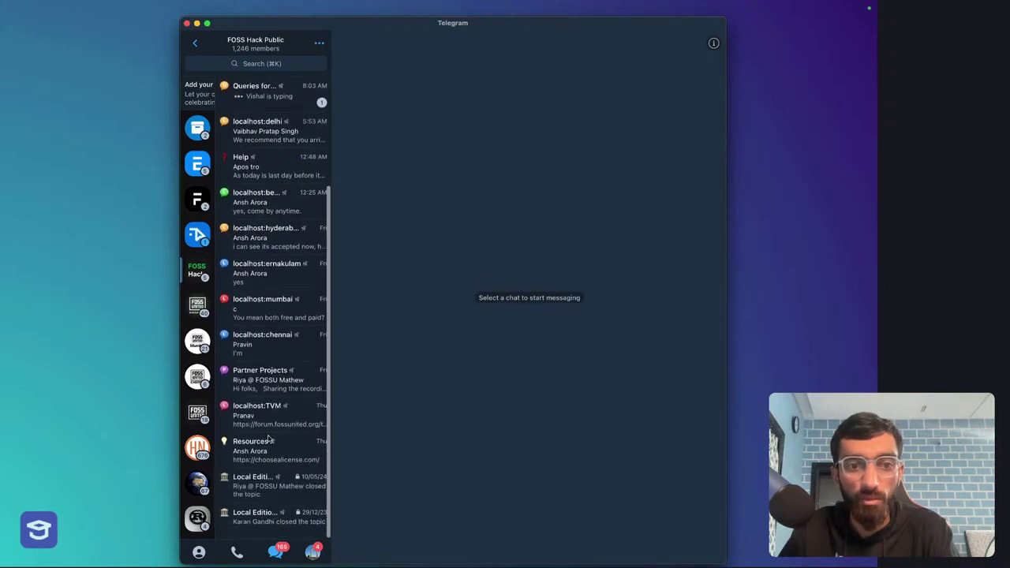
scroll(293, 323, up, 5)
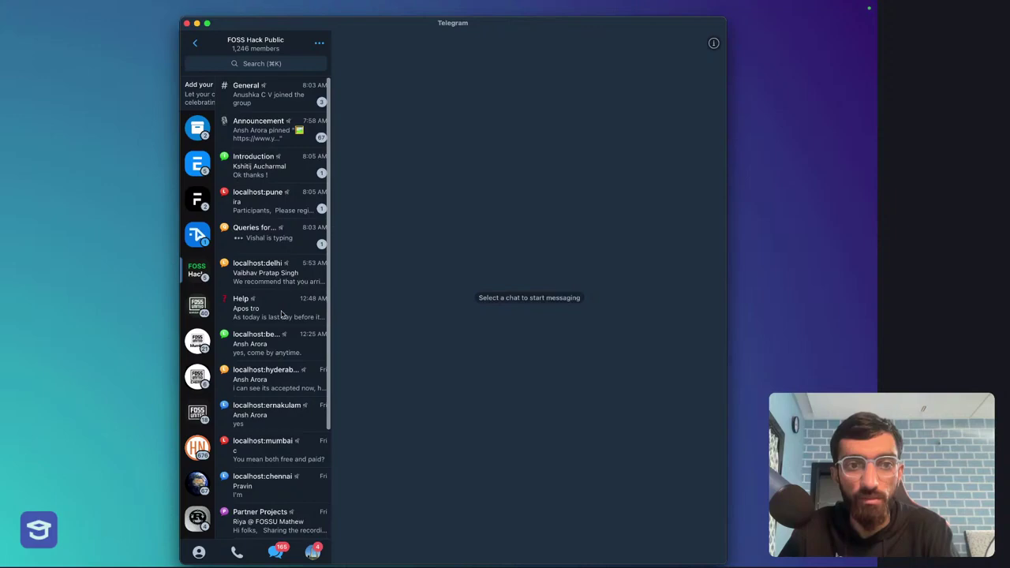
click(278, 172)
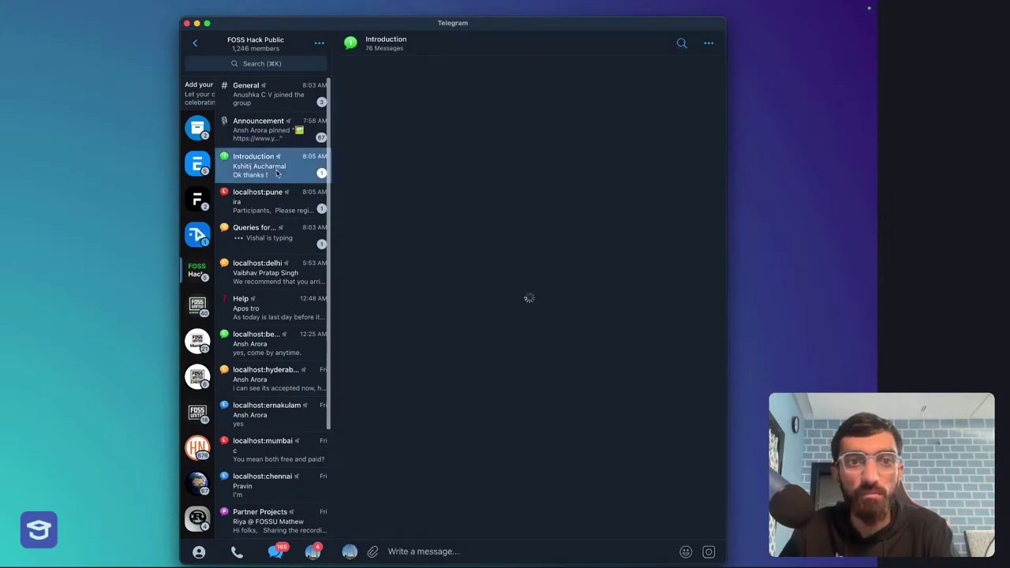
scroll(495, 359, down, 15)
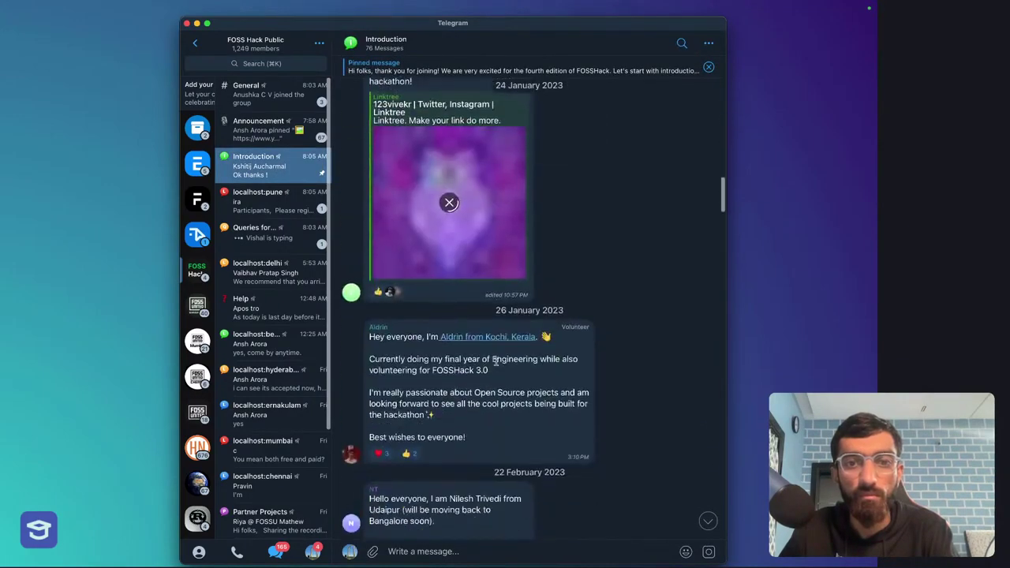
click(706, 522)
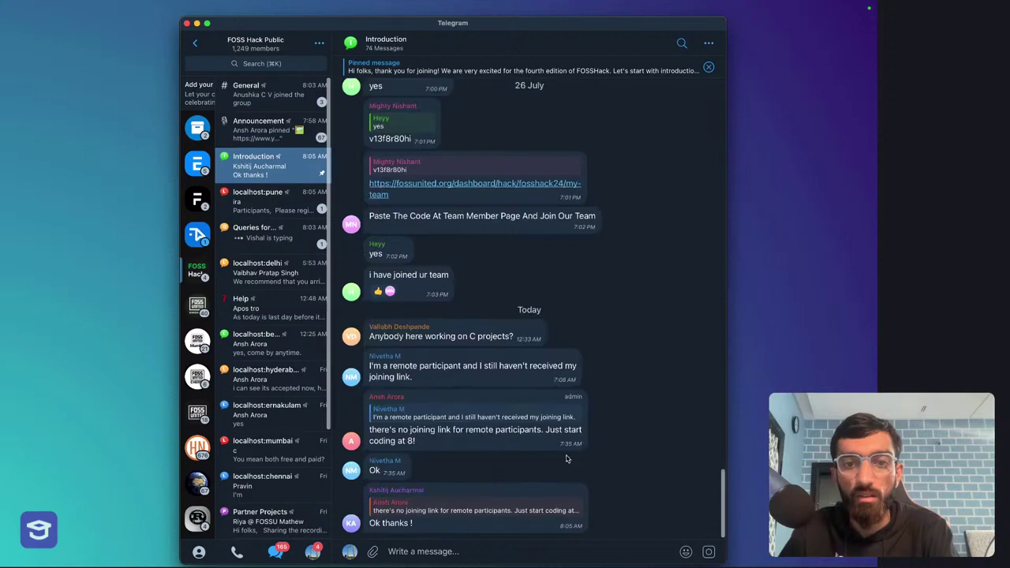
Go back to the FOSS Hack 2024 page, then open Share for the 'Hacking Live for #FOSSHack2024' stream on YouTube.
key(ctrl+Right)
key(super+bracketleft)
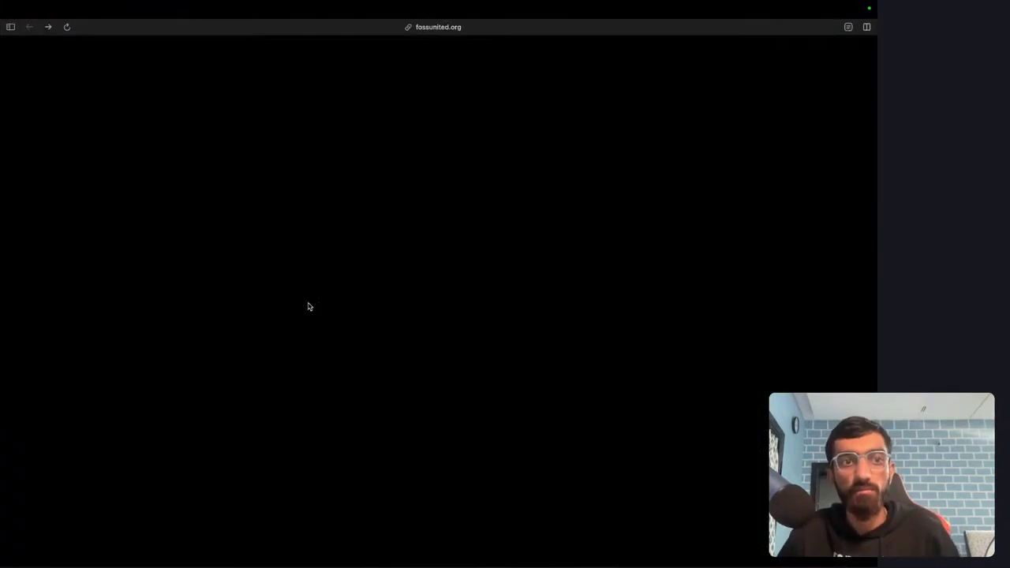
key(super+t)
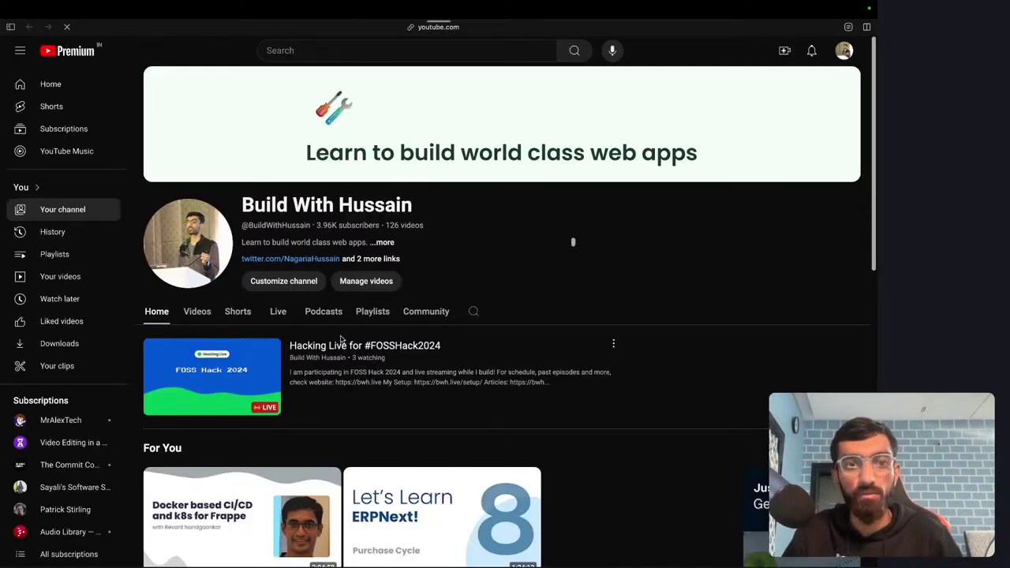
click(612, 346)
click(641, 429)
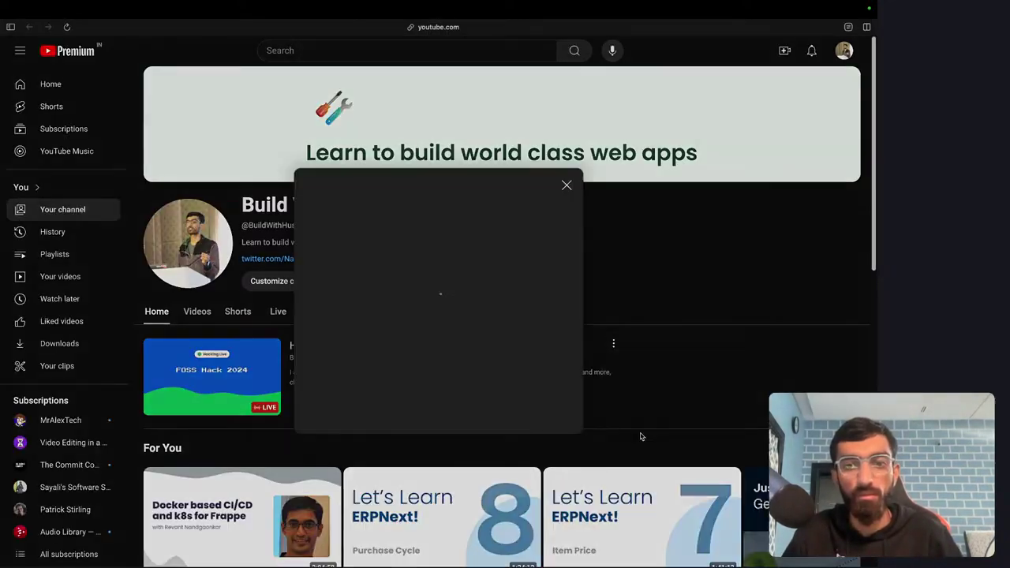
Copy the livestream link and send it in the Introduction chat with 'Building my FOSS Hack project live!'.
click(546, 384)
key(ctrl+Left)
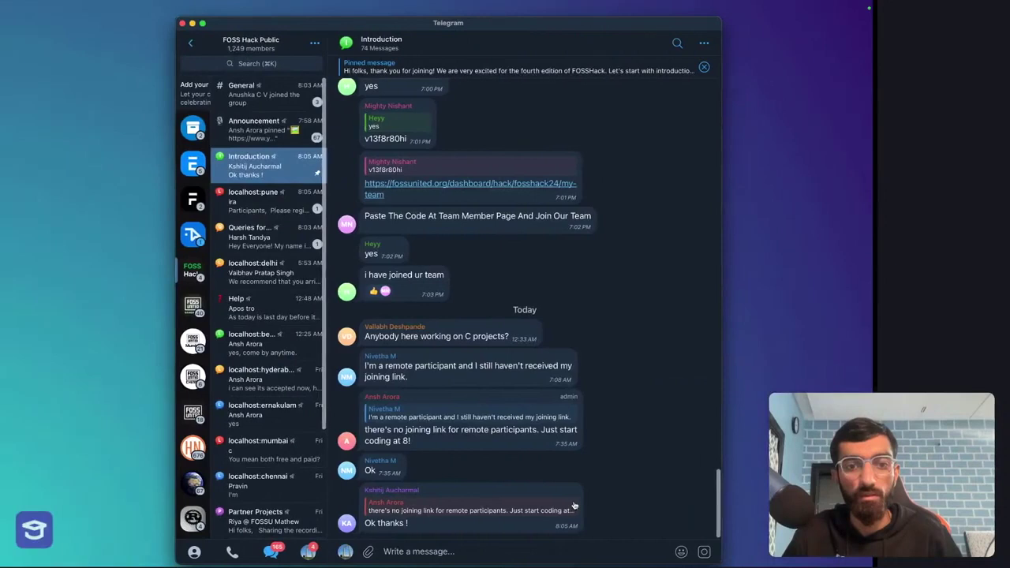
key(super+v)
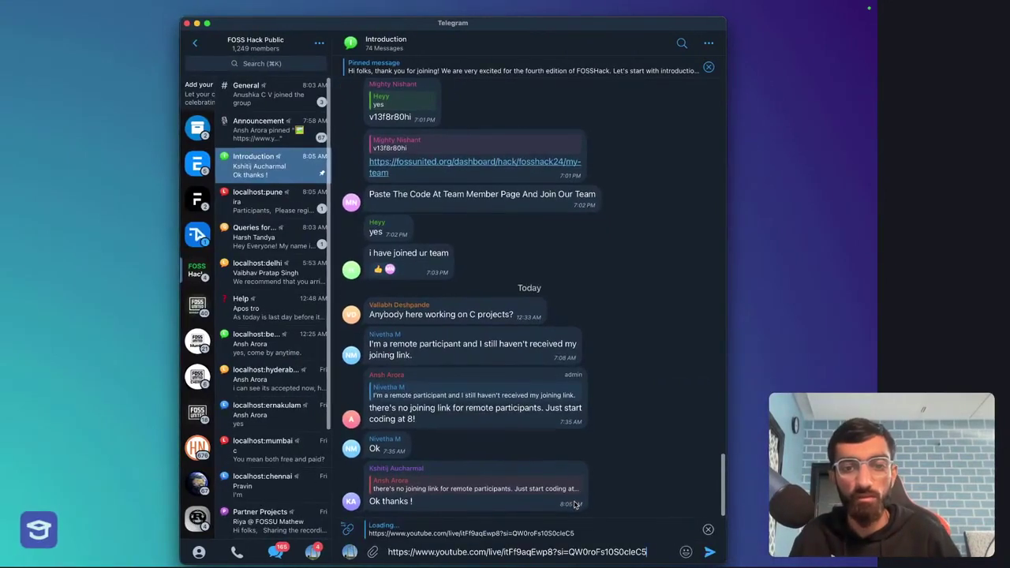
key(shift+Return)
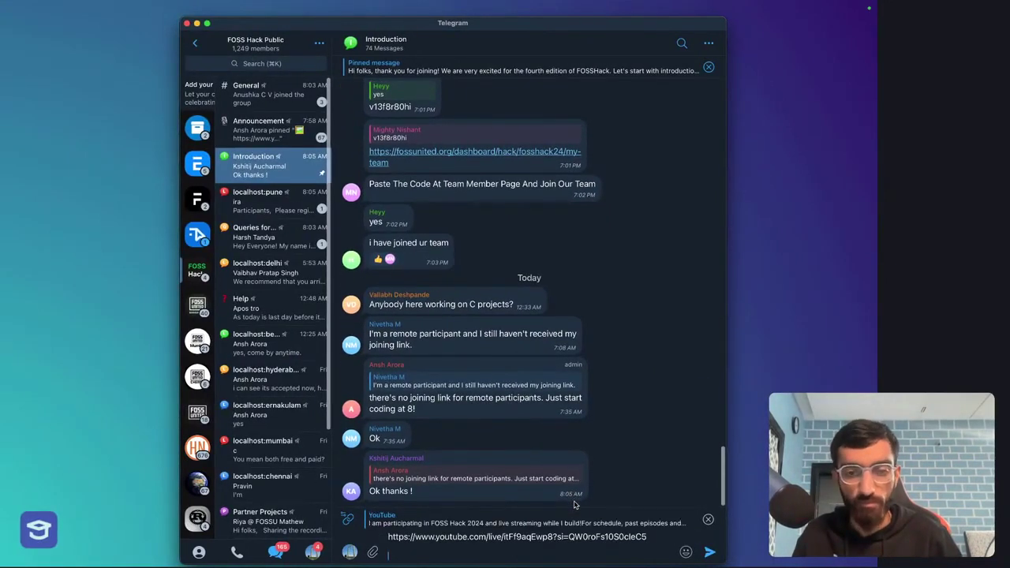
text(Live )
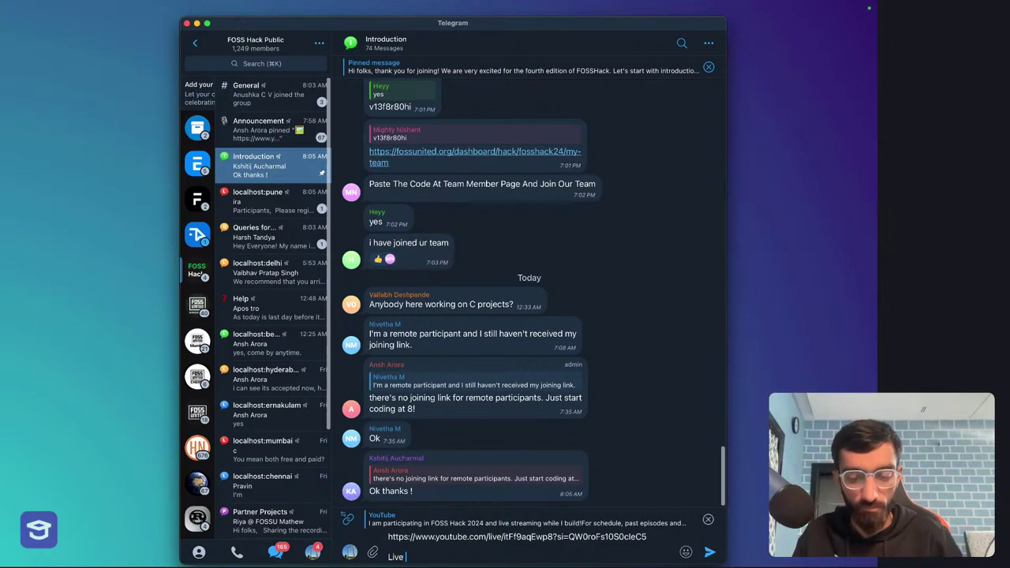
text(streamig)
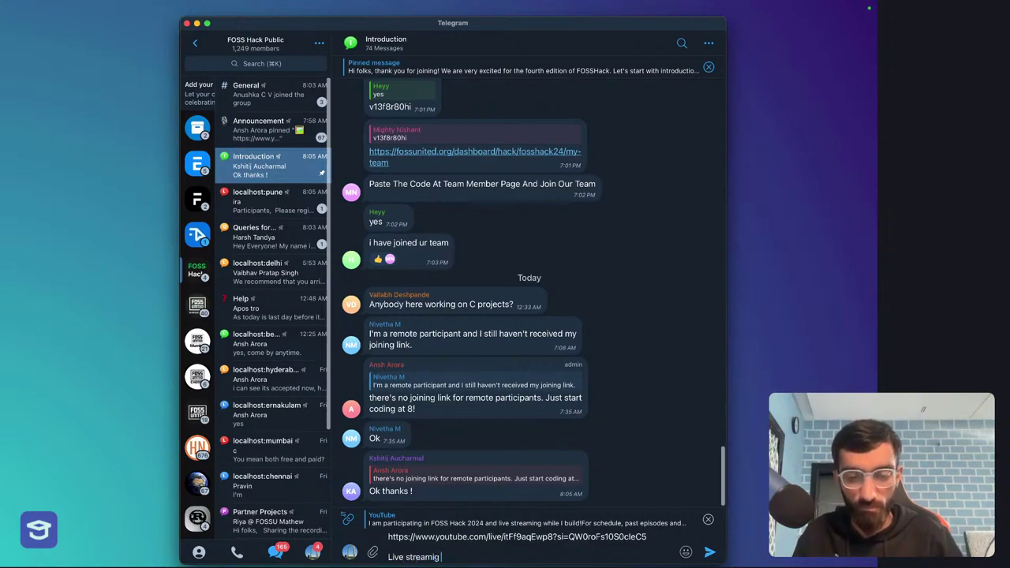
key(BackSpace)
text(ng m)
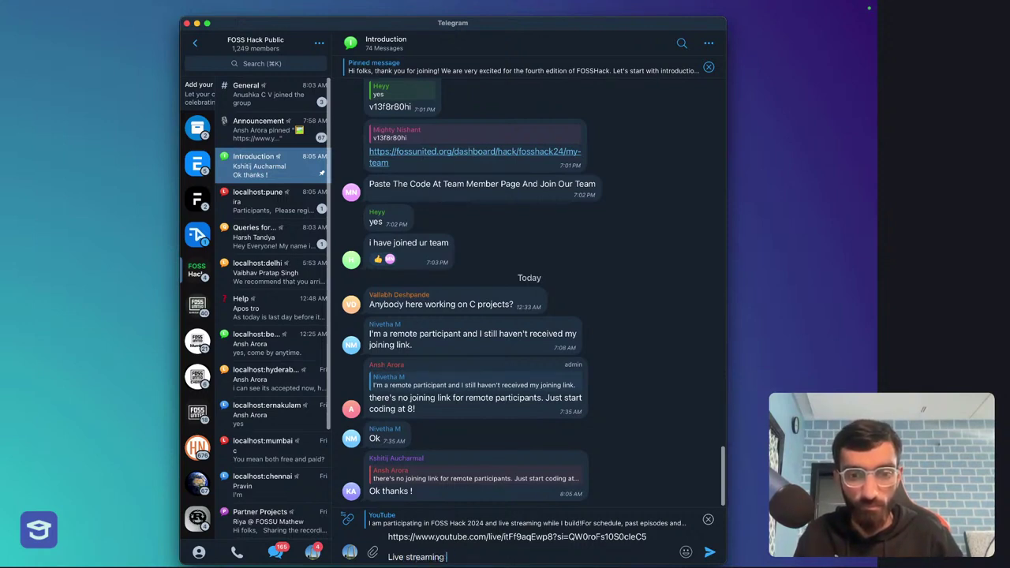
text(my FO)
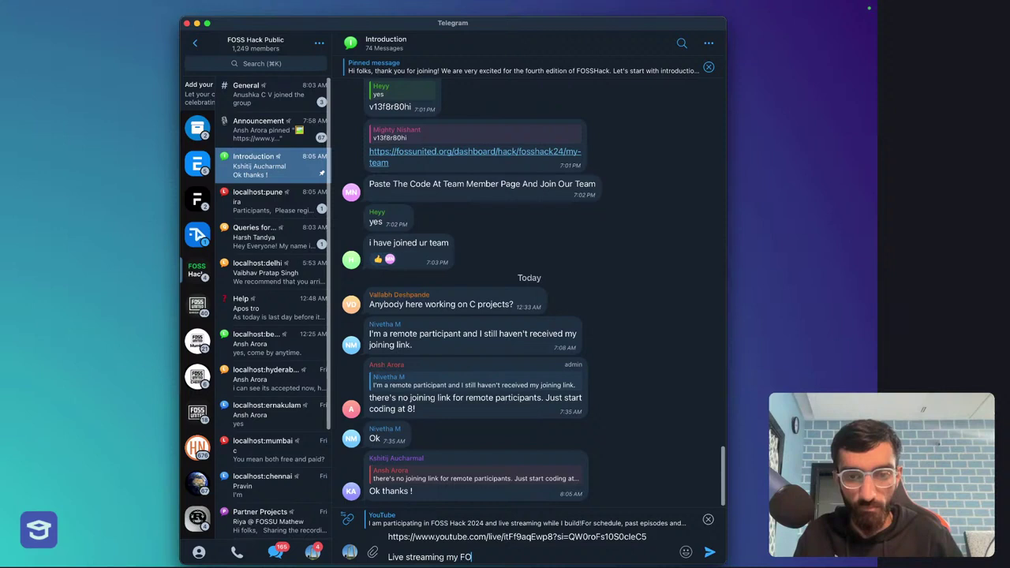
text(SS Hack project)
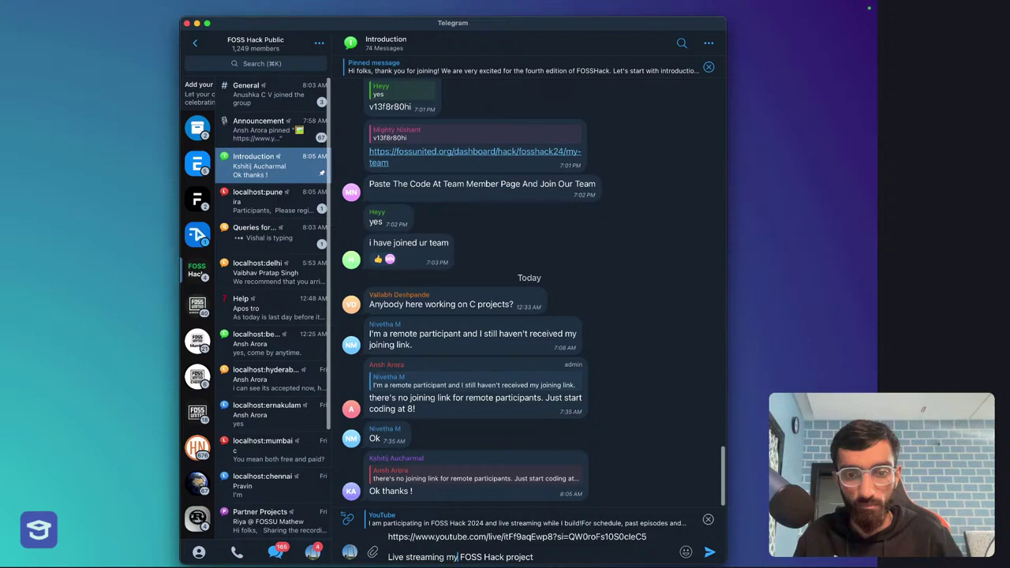
key(super+shift+Left)
text(Buil)
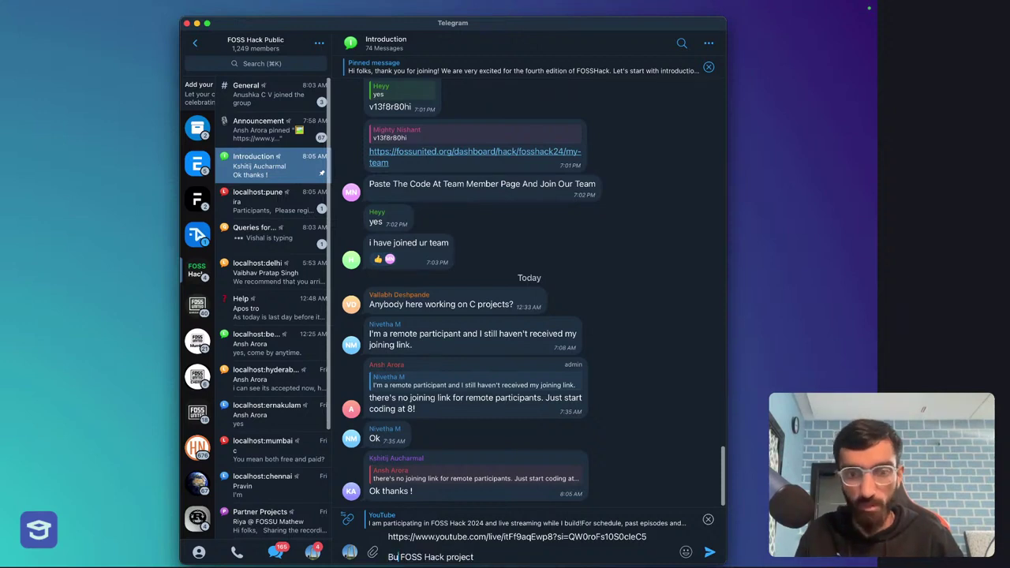
text(ding my)
key(super+Right)
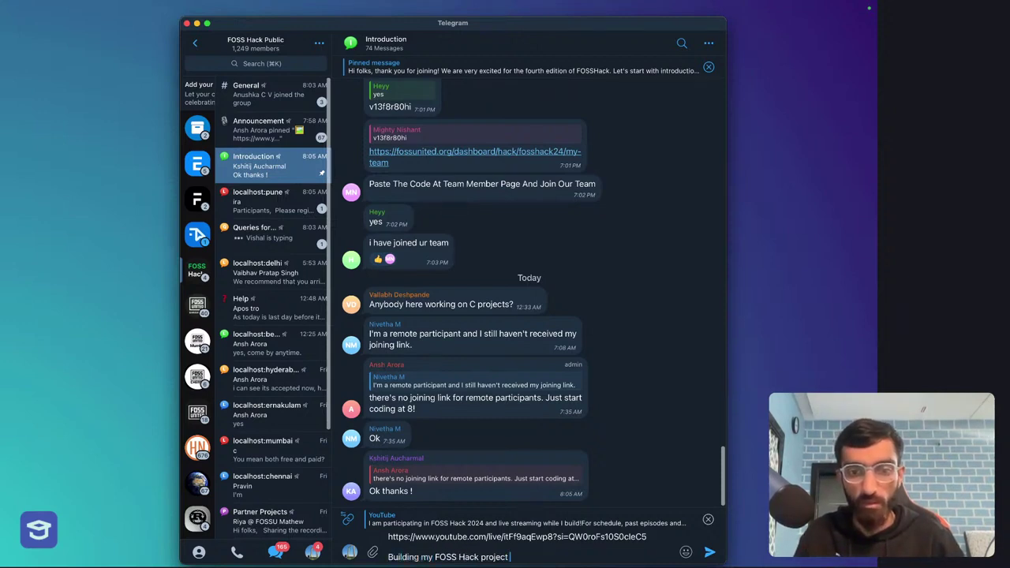
text(live!)
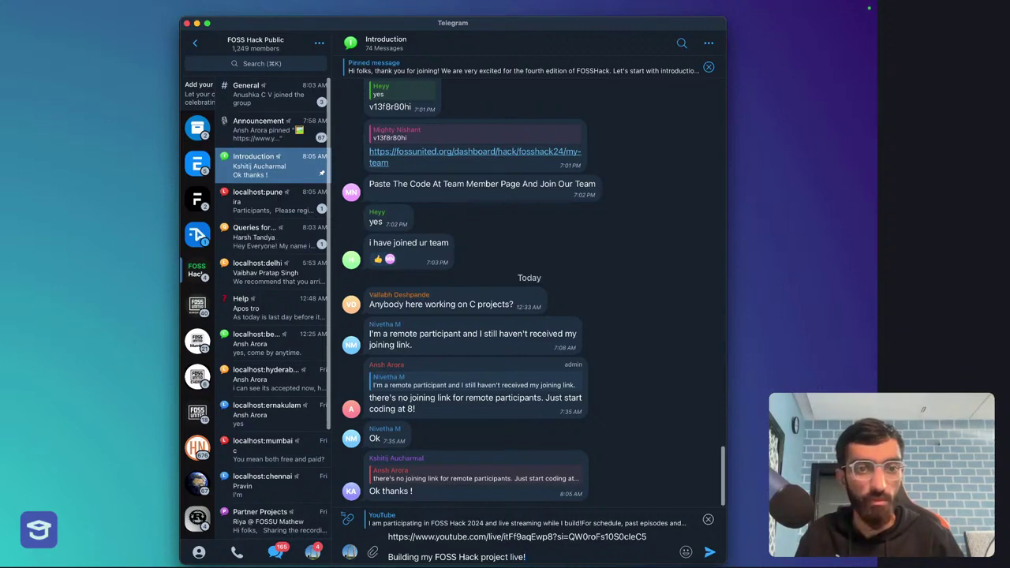
key(Return)
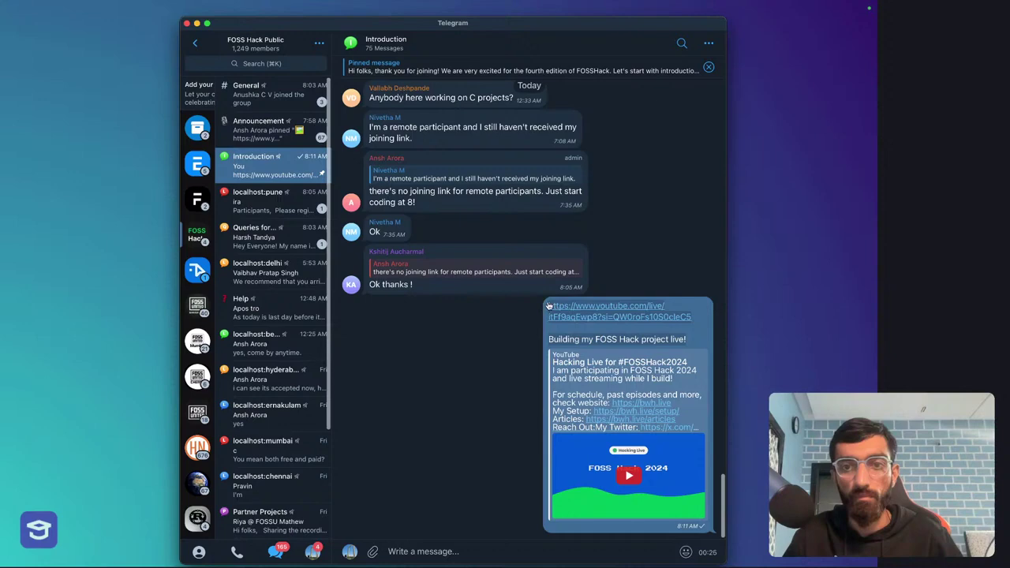
Select the sent message's link and text, then dismiss the app launcher.
drag(548, 305, 685, 339)
key(super+space)
text(ar)
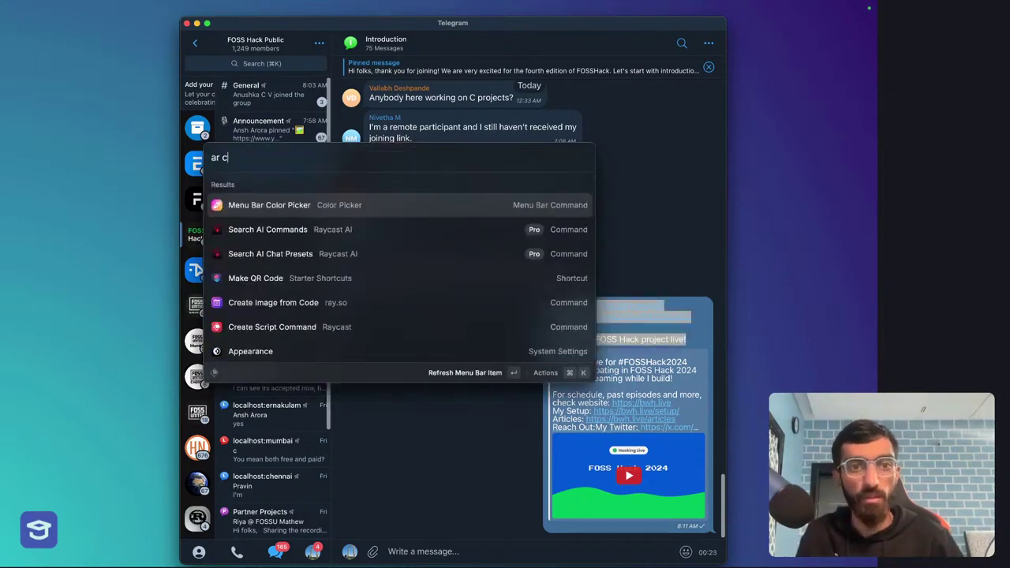
key(BackSpace)
key(BackSpace)
text(a)
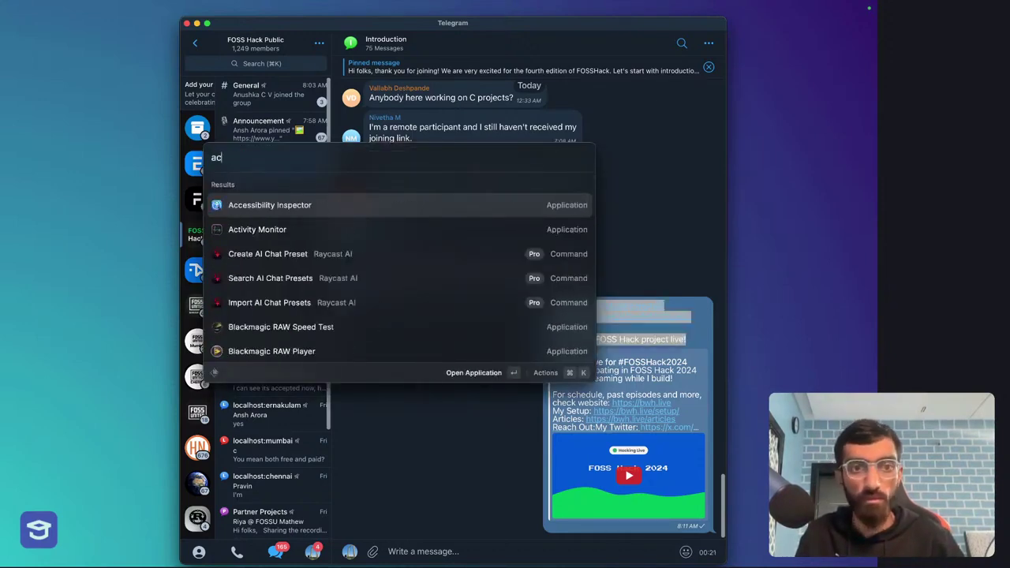
key(Escape)
key(Escape)
key(Escape)
Close the Introduction chat, dismiss YouTube's Share dialog, and return to the FOSS Hack 2024 document.
key(super+w)
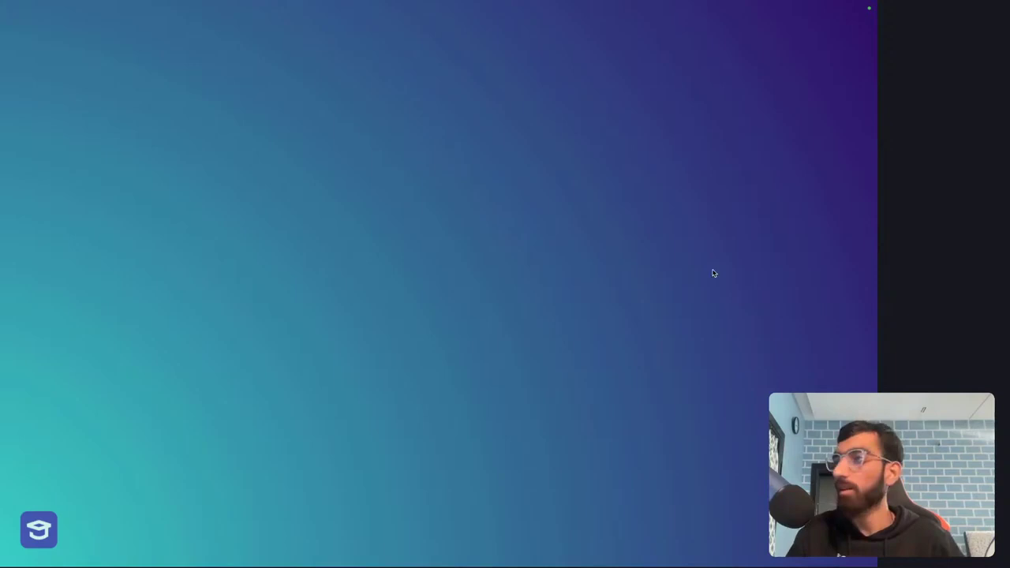
key(super+Tab)
click(567, 207)
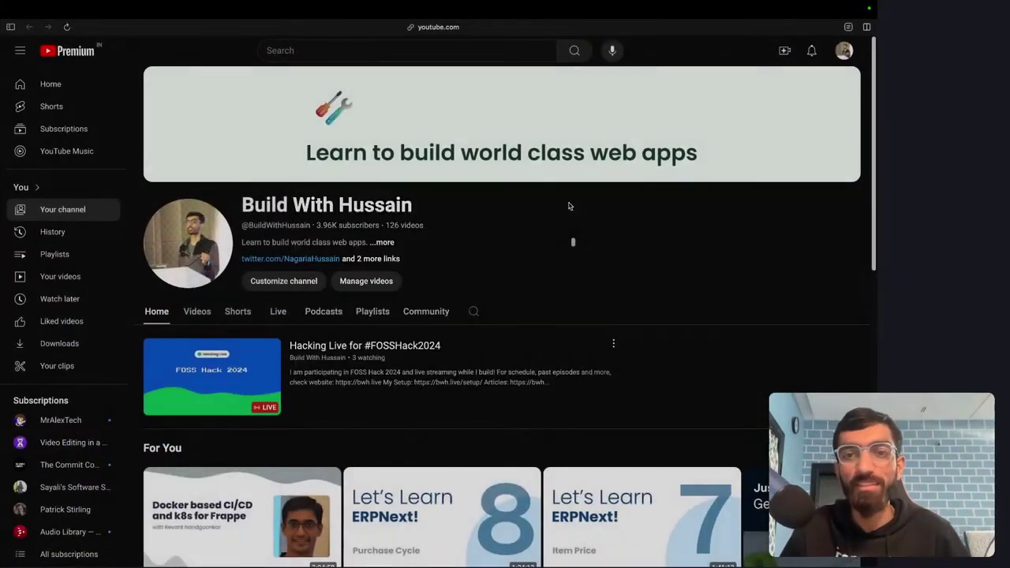
key(ctrl+Tab)
key(ctrl+Tab)
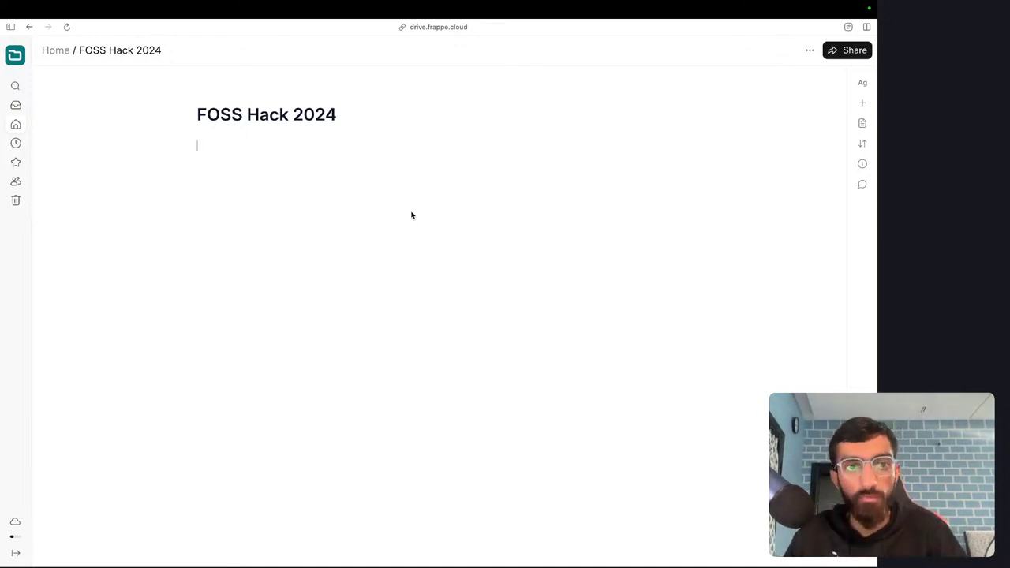
key(alt+space)
text(i)
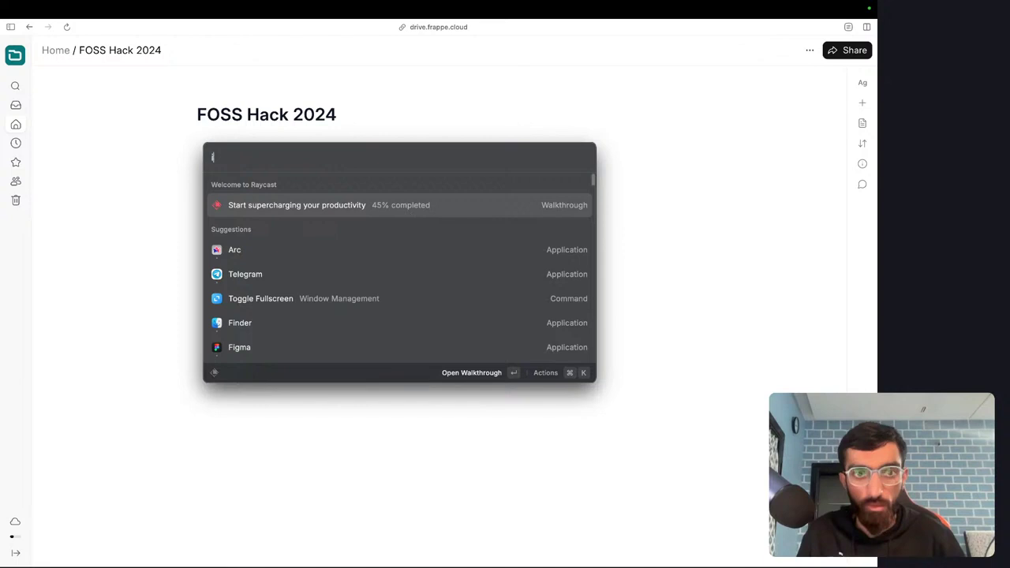
text(phone)
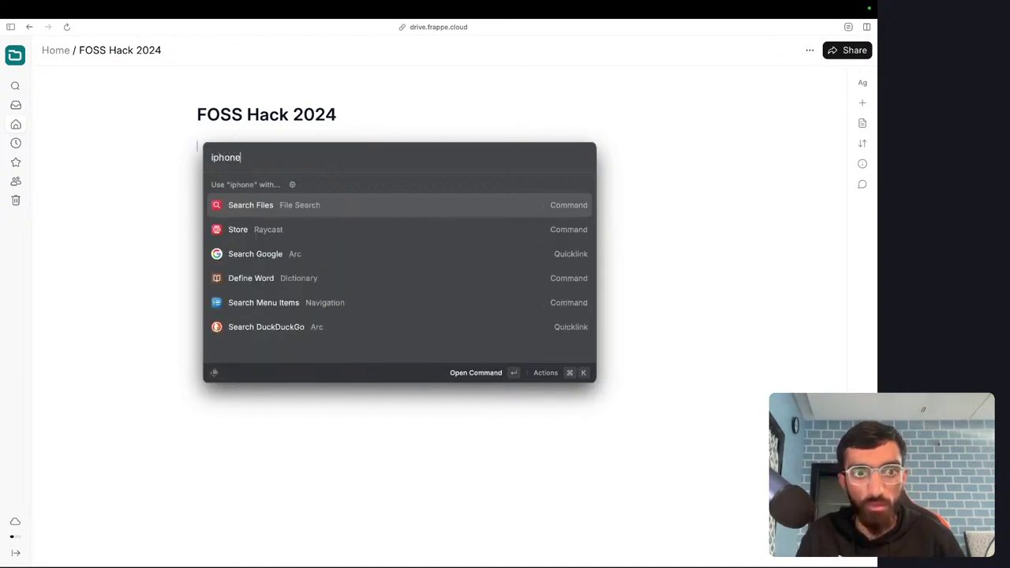
key(super+BackSpace)
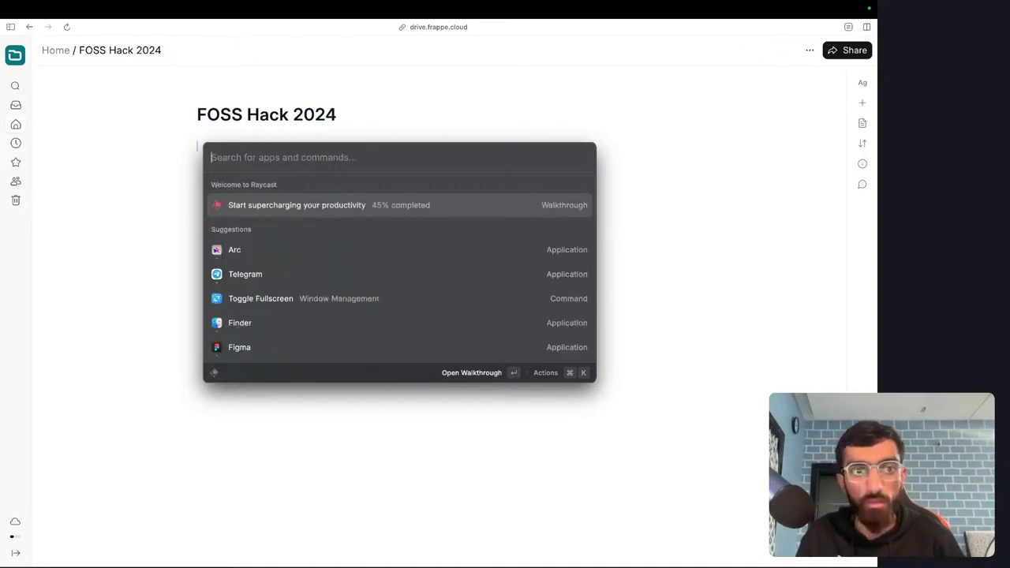
key(Escape)
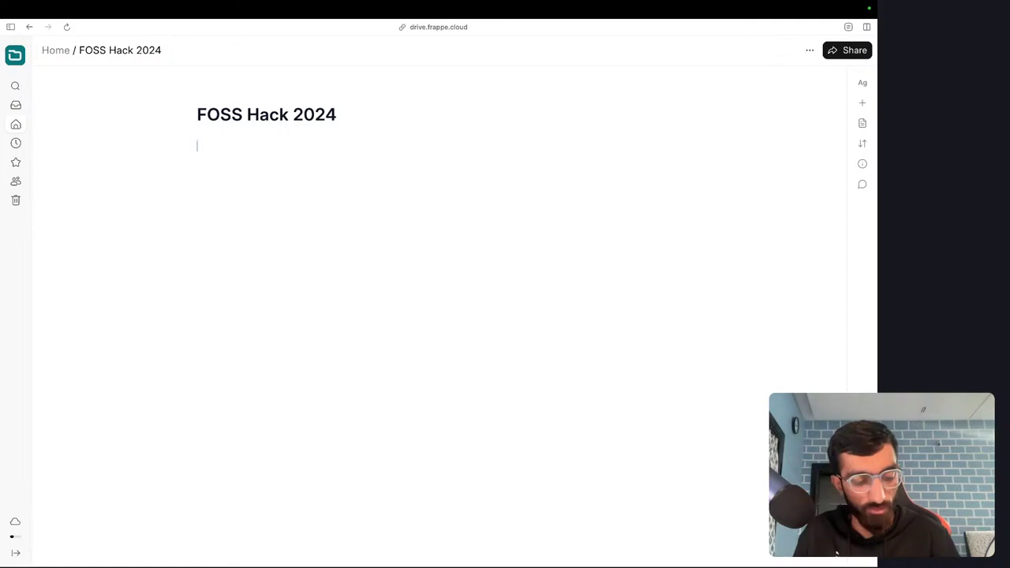
Launch Telegram from the launcher, open Saved Messages via a 'save' search, then close Telegram.
key(alt+space)
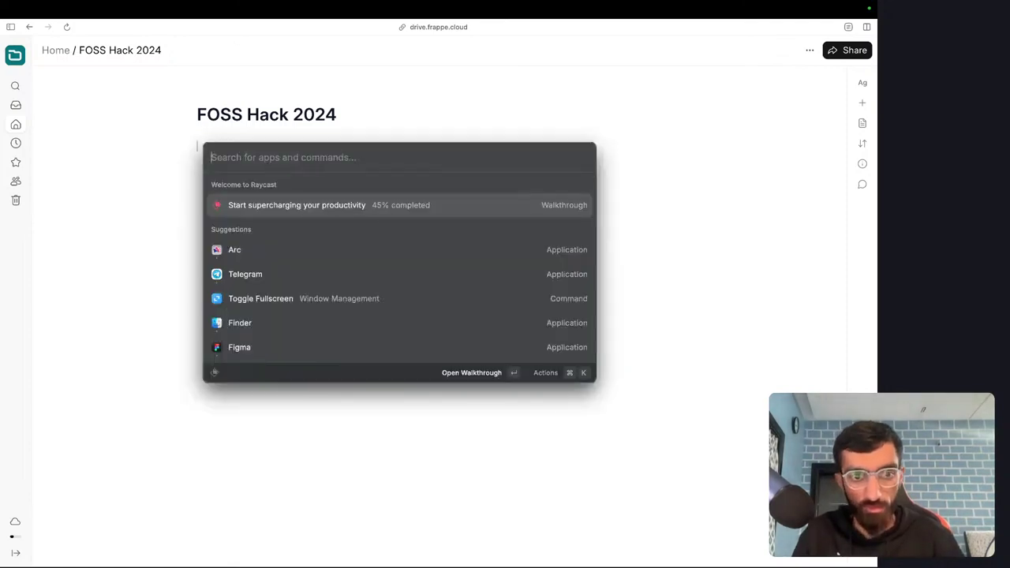
text(te)
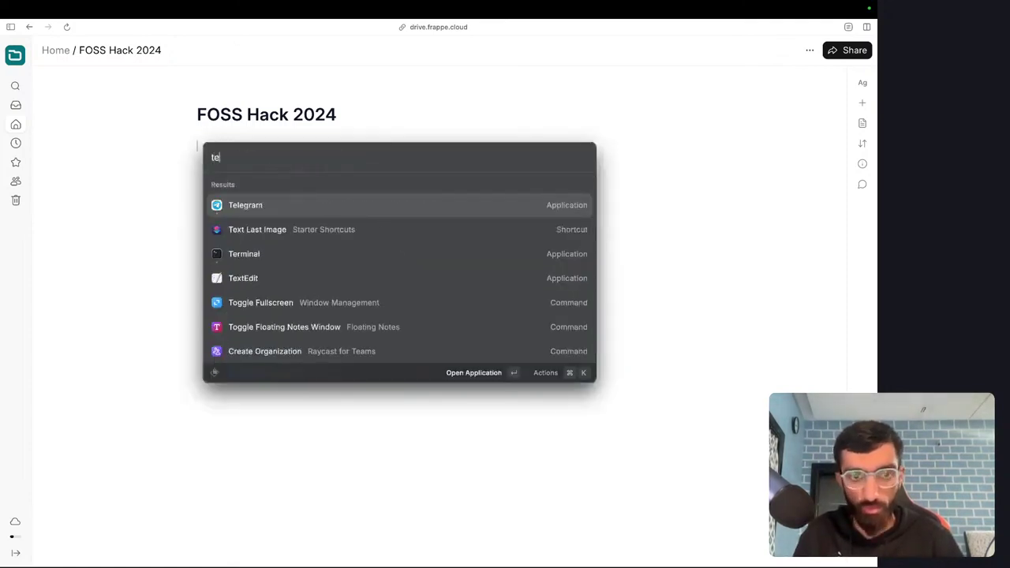
key(Return)
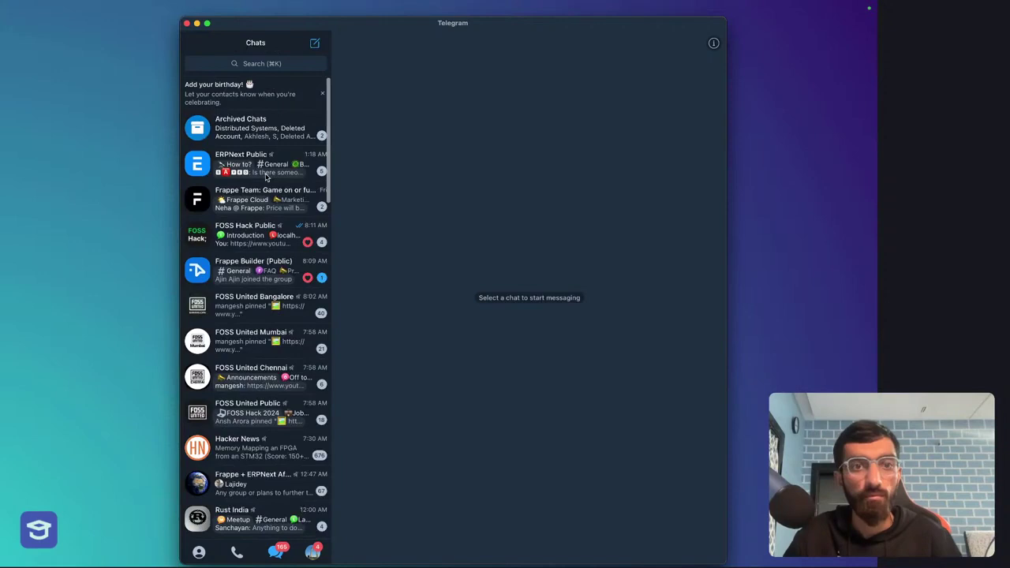
click(275, 63)
text(save)
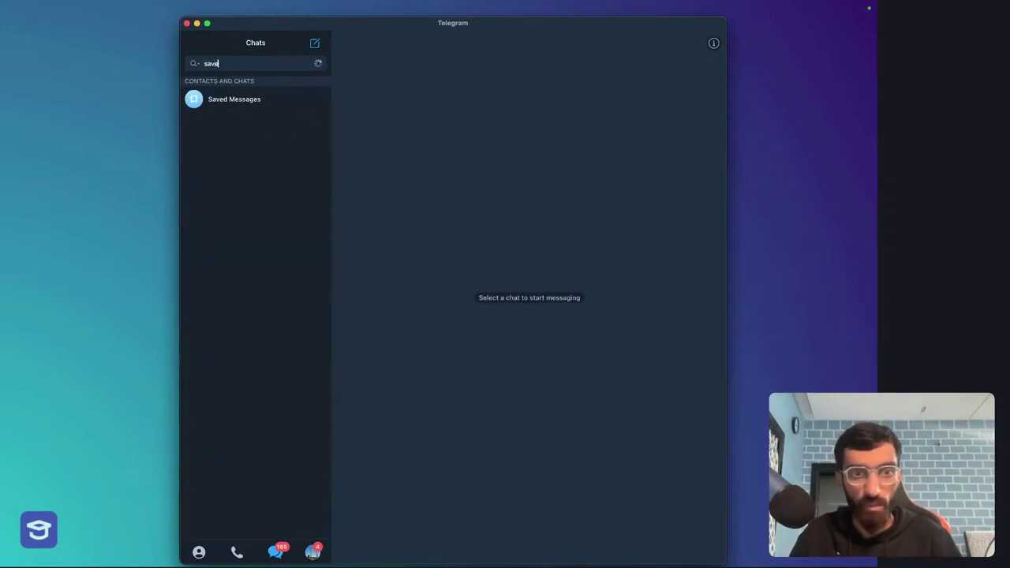
key(Return)
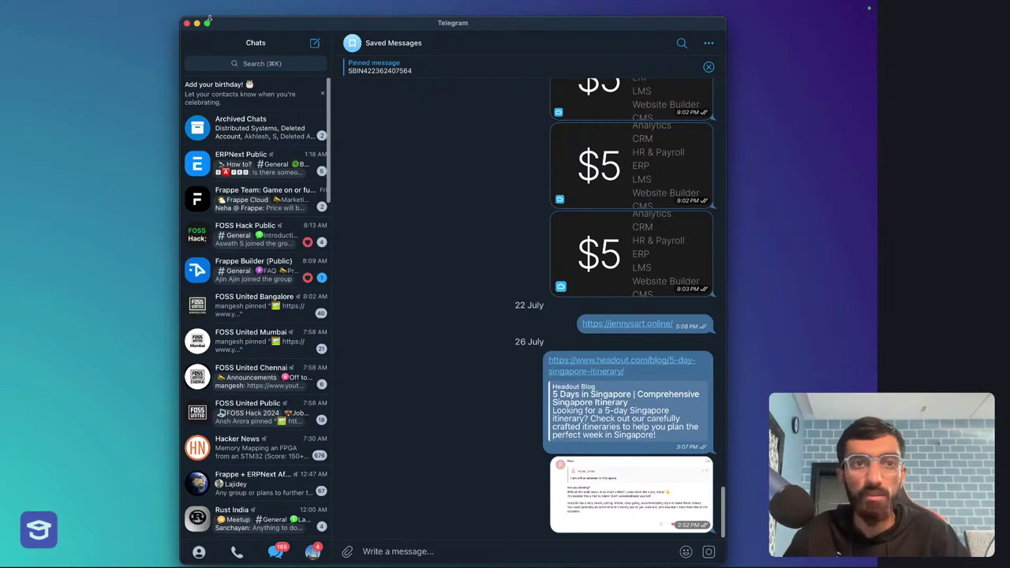
click(187, 24)
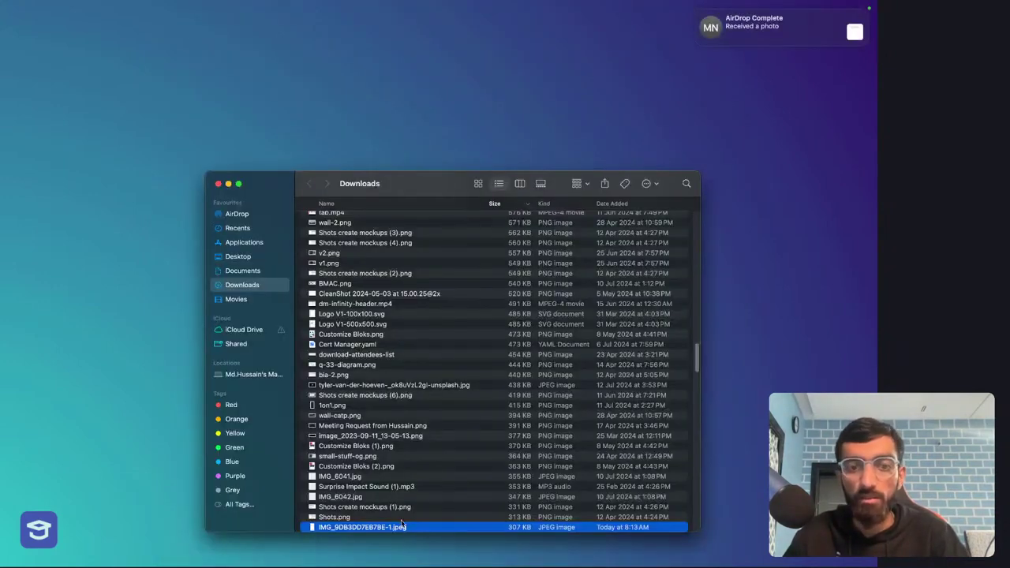
Open the newly received screenshot in Preview, showing 'You are all settled up!'.
double_click(400, 529)
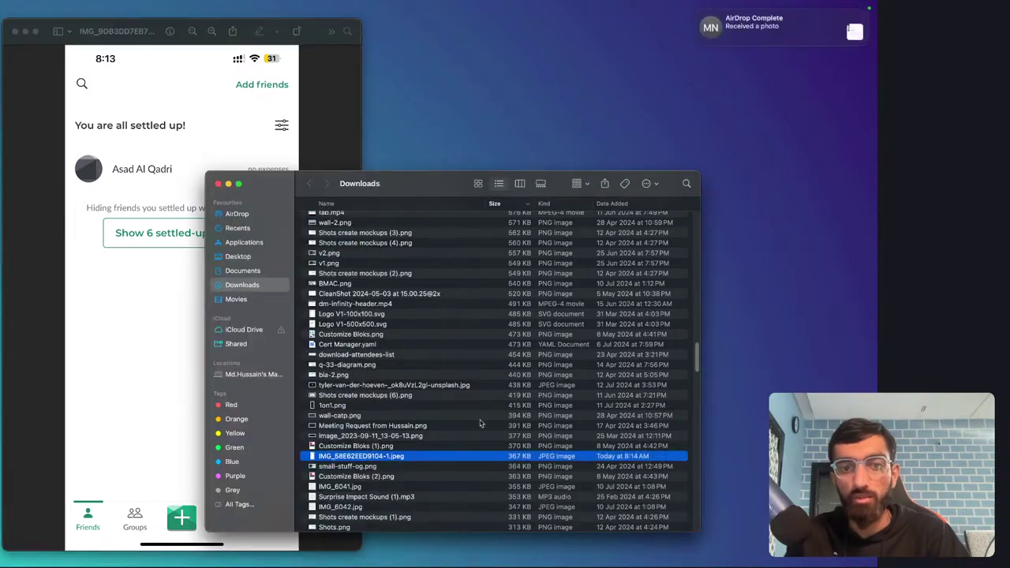
Open the Groups list screenshot and drag its Preview window beside the Friends screenshot.
double_click(399, 456)
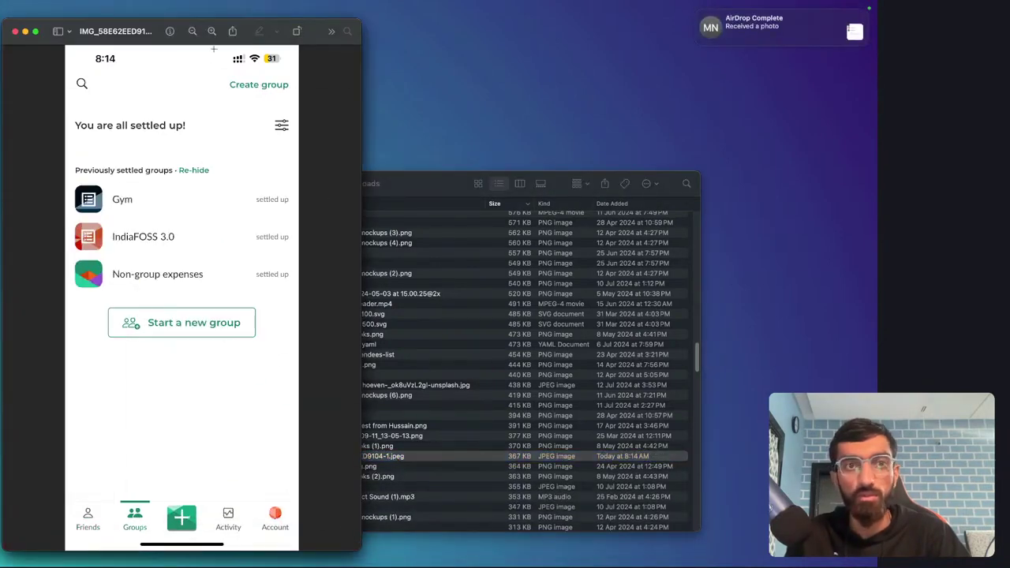
drag(147, 37, 517, 37)
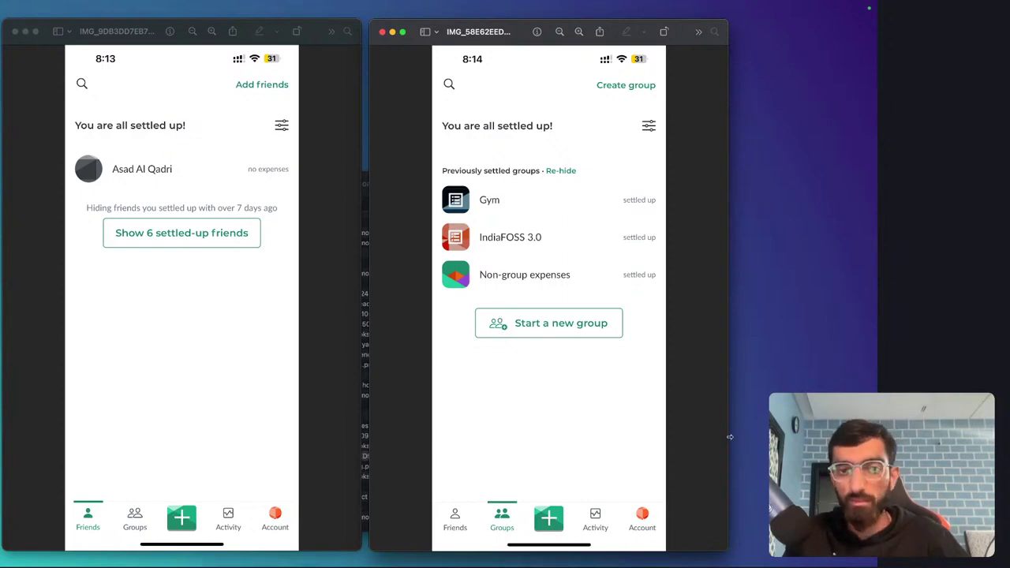
key(ctrl+Up)
key(Escape)
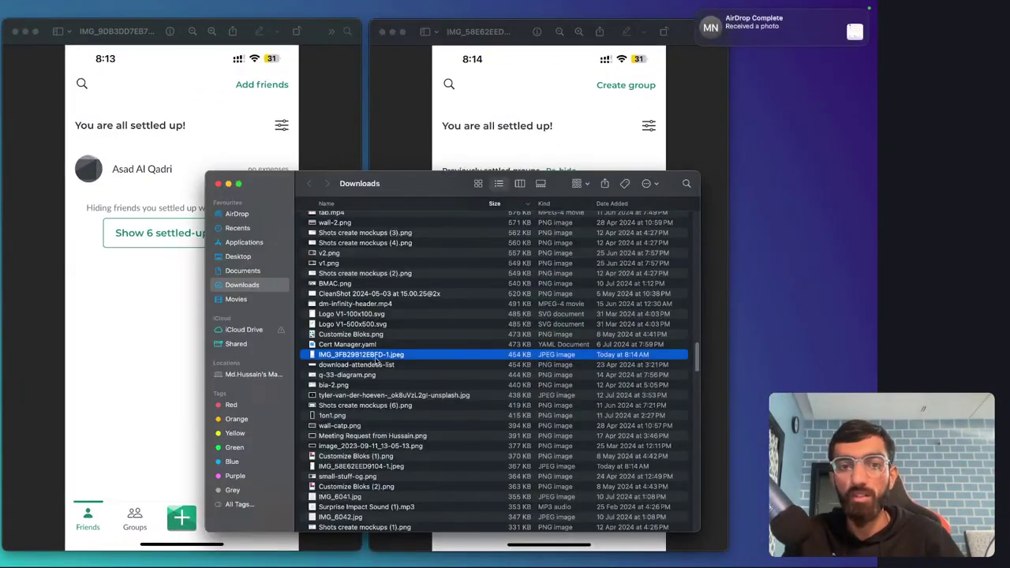
Open the 'Add an expense' screenshot for All of Gym and drag its window to the centre.
double_click(378, 356)
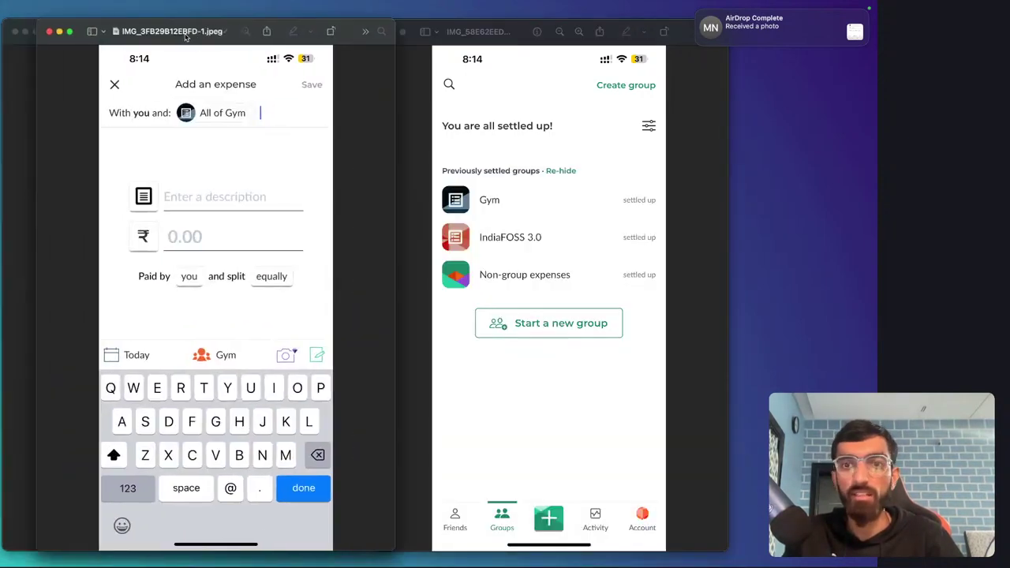
drag(151, 36, 514, 38)
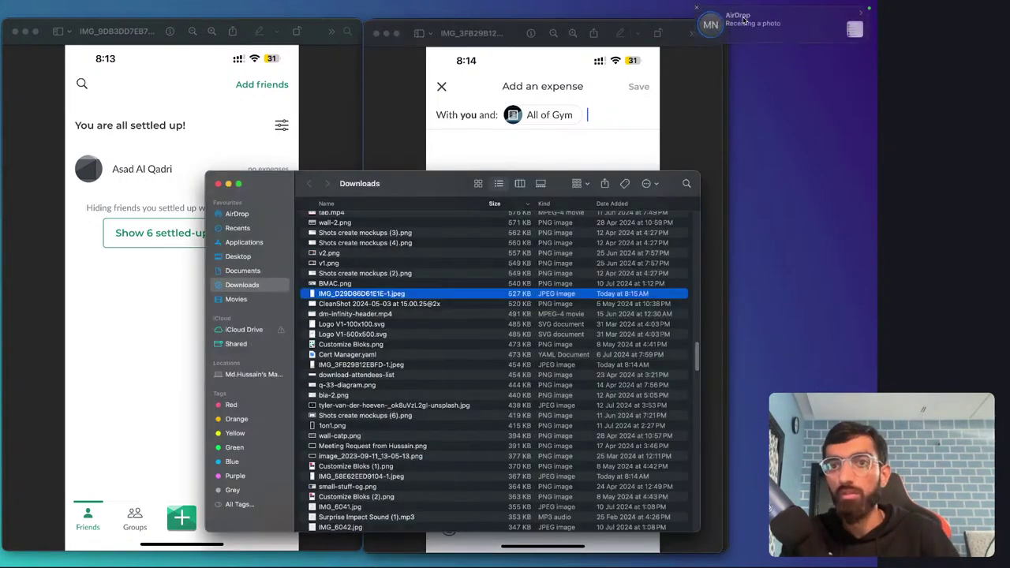
Open and inspect the Split options screenshot (₹50.00 each for four), then close the Add an expense window.
double_click(424, 294)
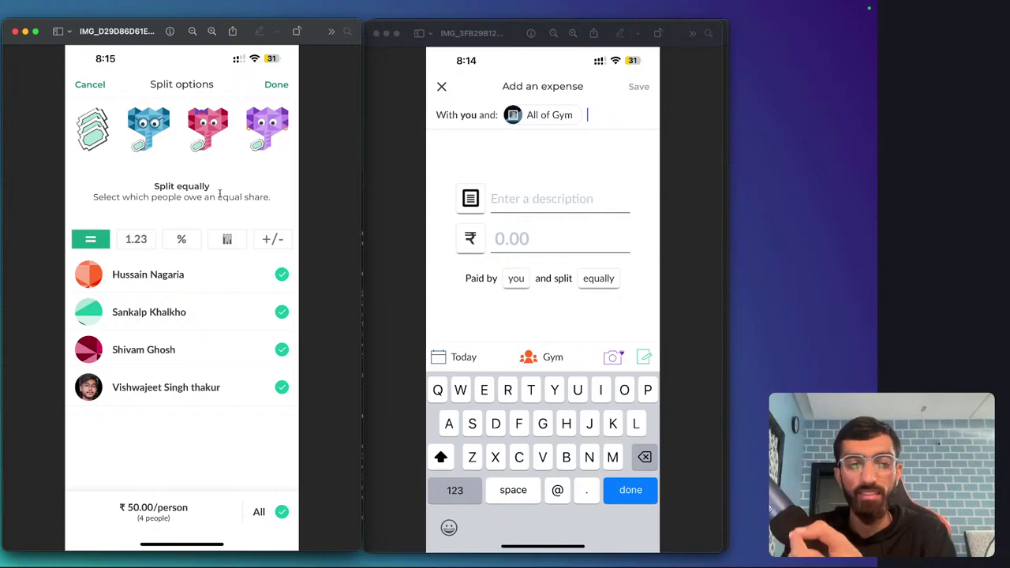
scroll(176, 507, down, 3)
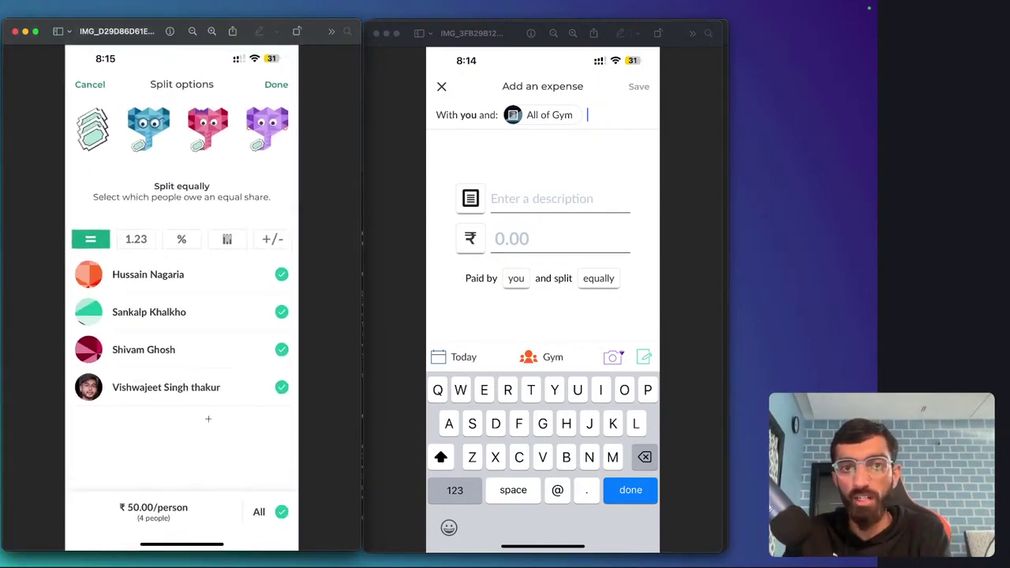
scroll(198, 418, up, 3)
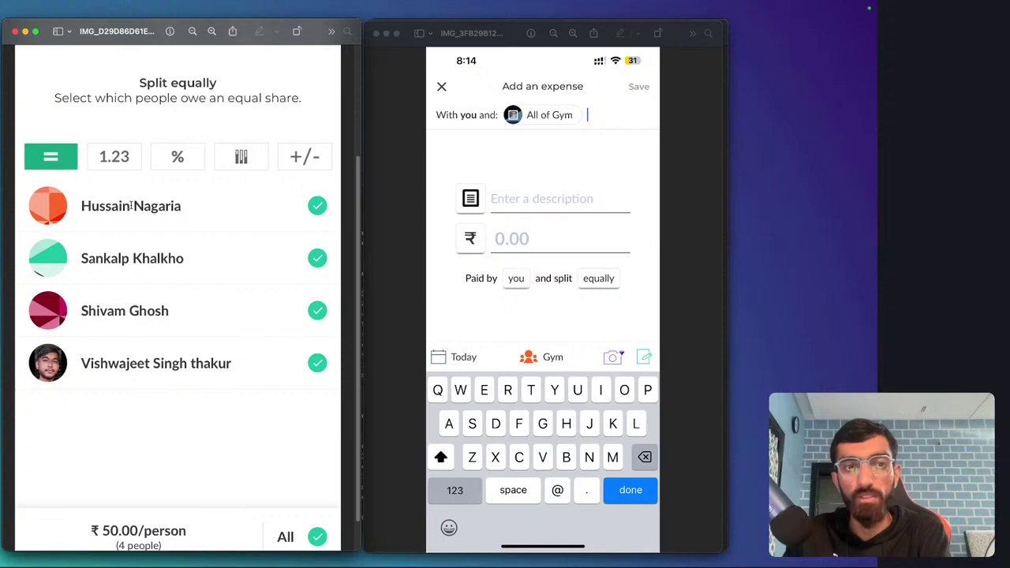
scroll(179, 181, down, 5)
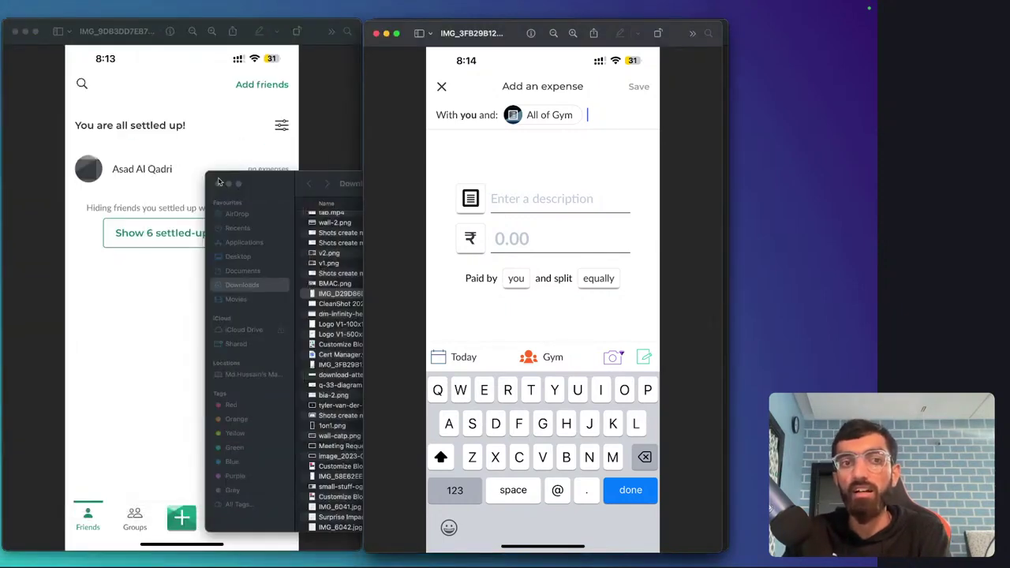
click(375, 33)
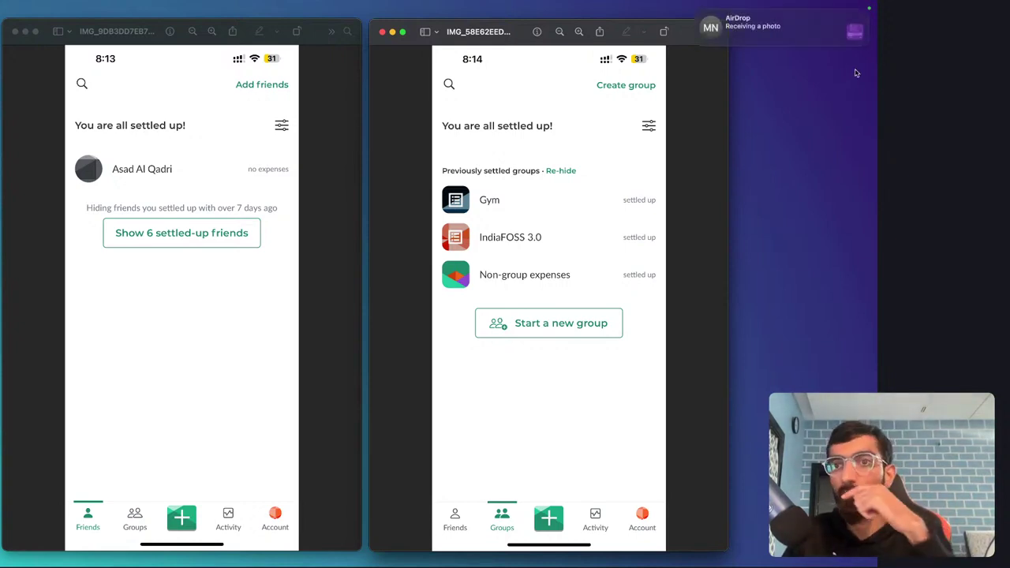
mouse_move(846, 28)
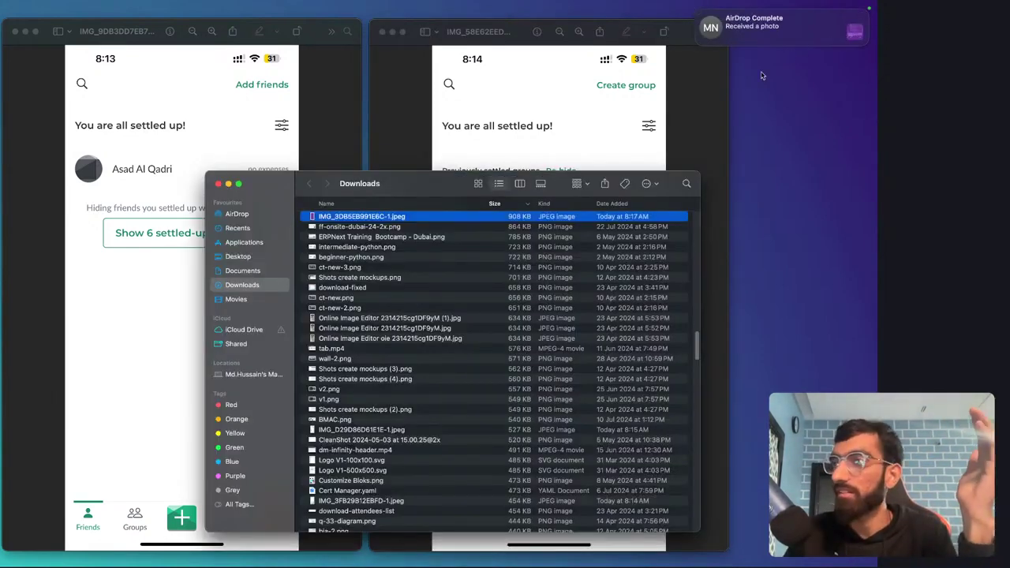
Open the Splitwise Pro screenshot, highlight its Expense search, Unlimited expenses and attachments lines, then close it.
double_click(423, 215)
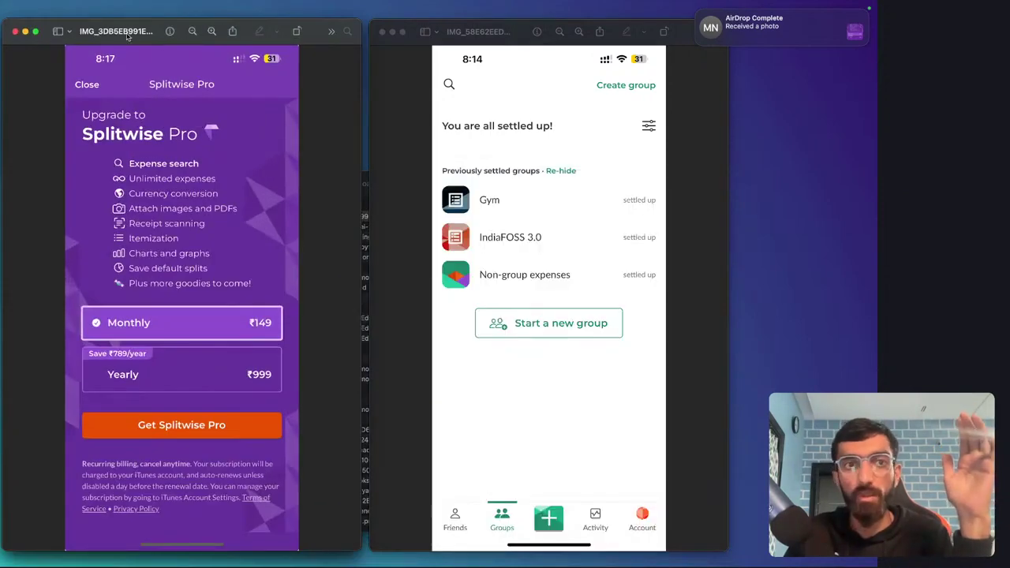
drag(130, 38, 500, 36)
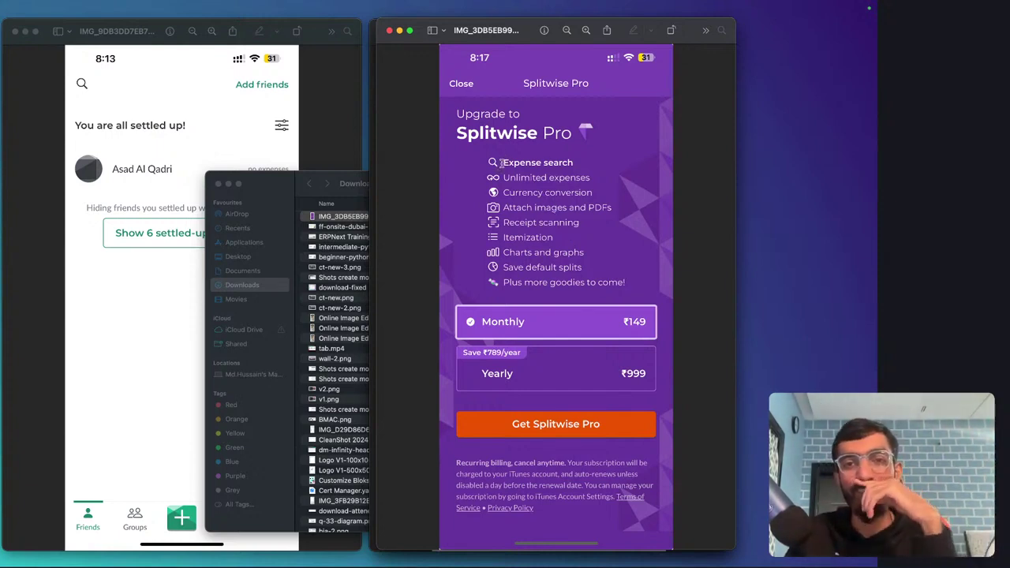
drag(500, 162, 574, 167)
click(538, 180)
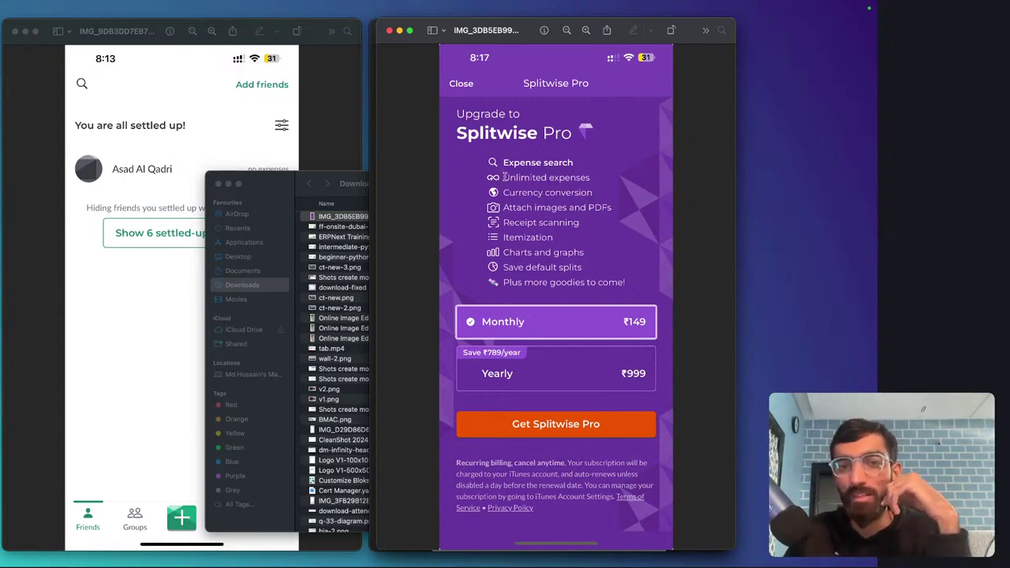
drag(502, 176, 608, 177)
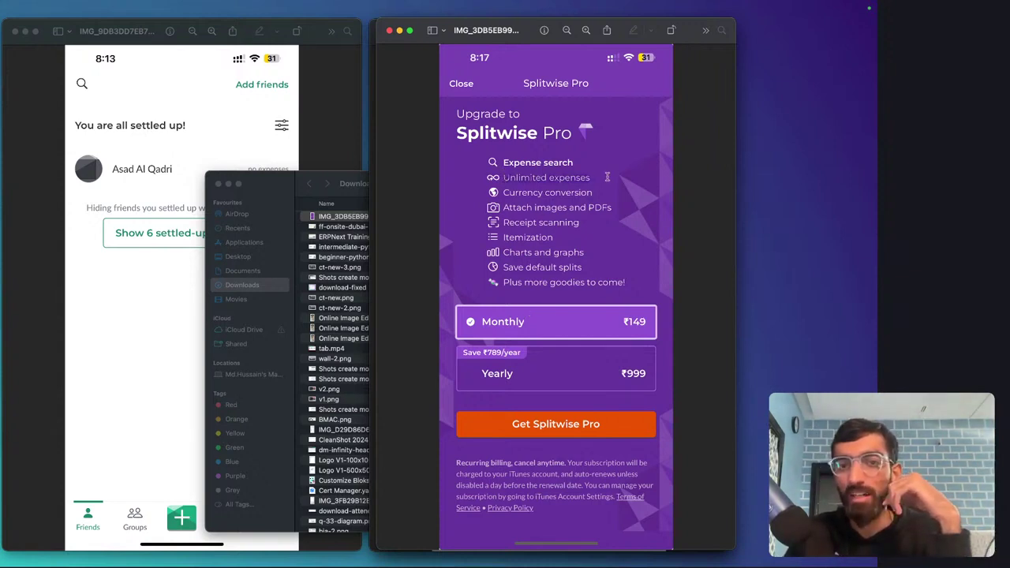
click(514, 207)
drag(514, 207, 608, 207)
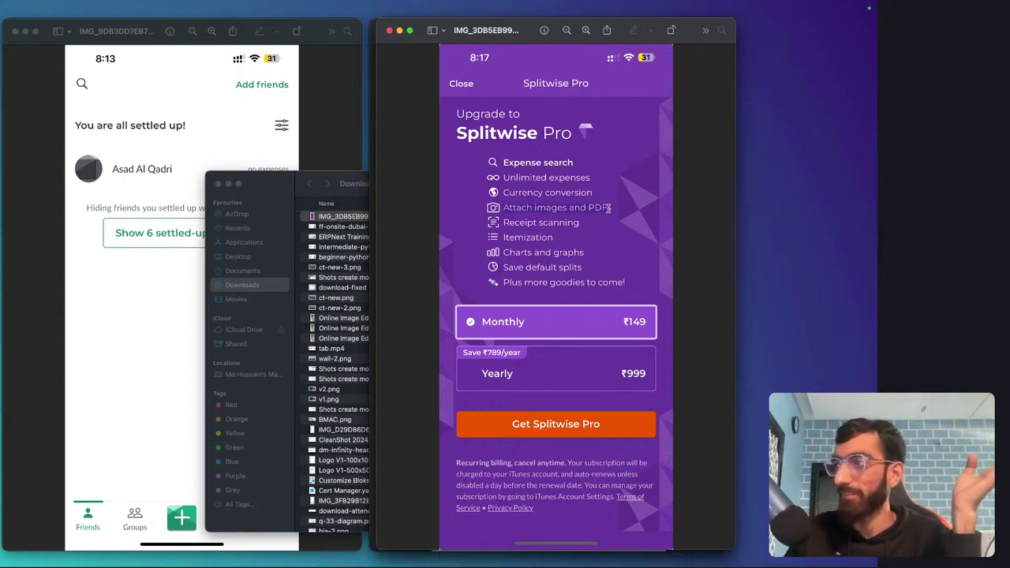
drag(608, 208, 608, 208)
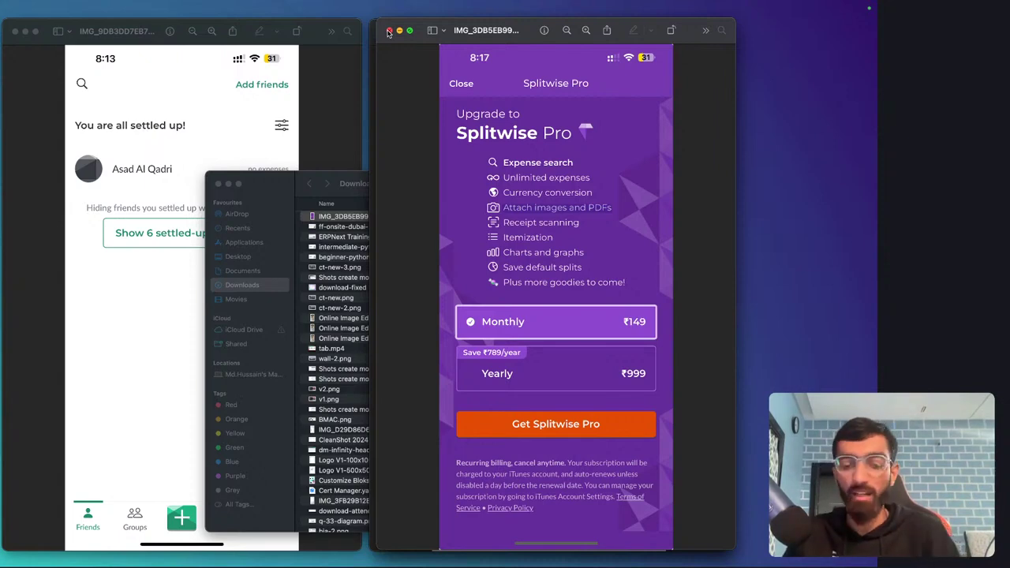
click(389, 31)
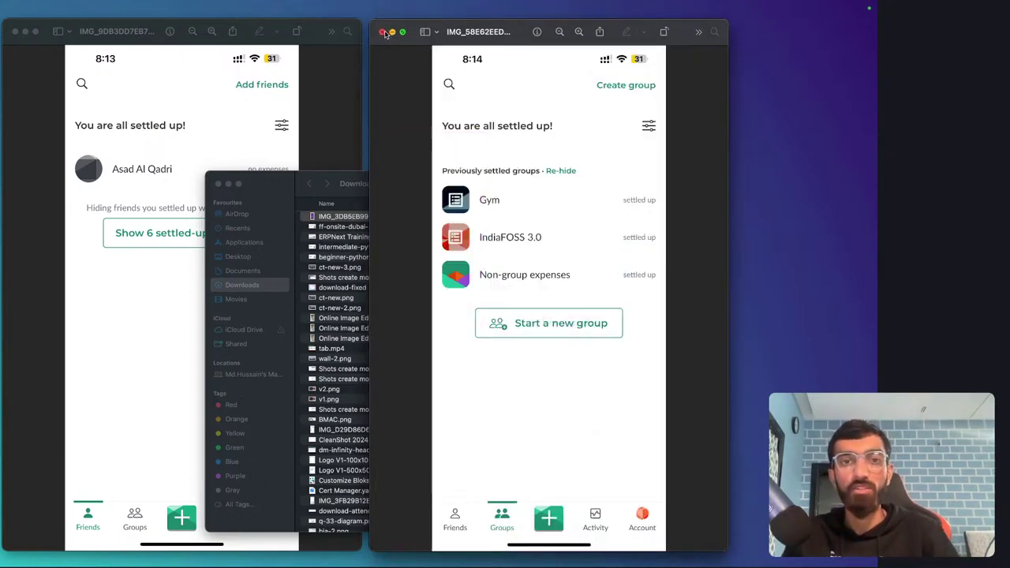
Close the remaining Preview screenshots and the Downloads folder window.
click(384, 31)
click(436, 189)
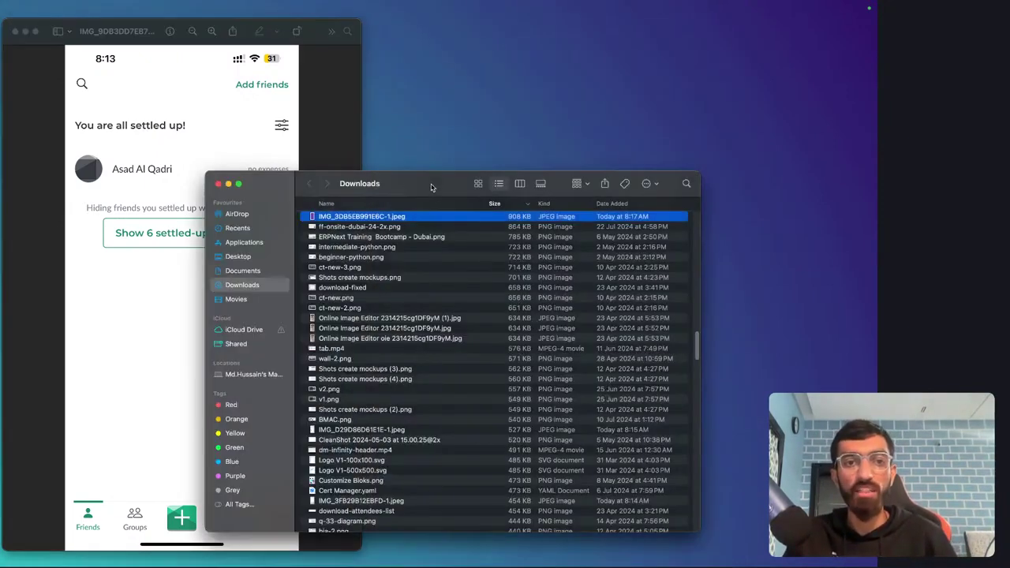
click(218, 186)
click(15, 31)
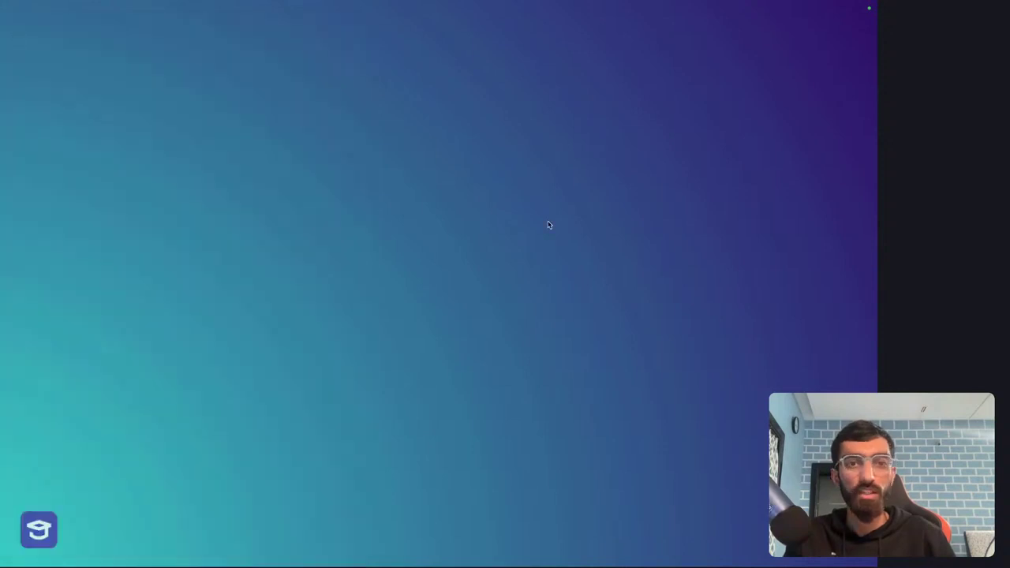
Launch Safari from the app launcher and load namecheap.com.
key(super+space)
text(safa)
key(Return)
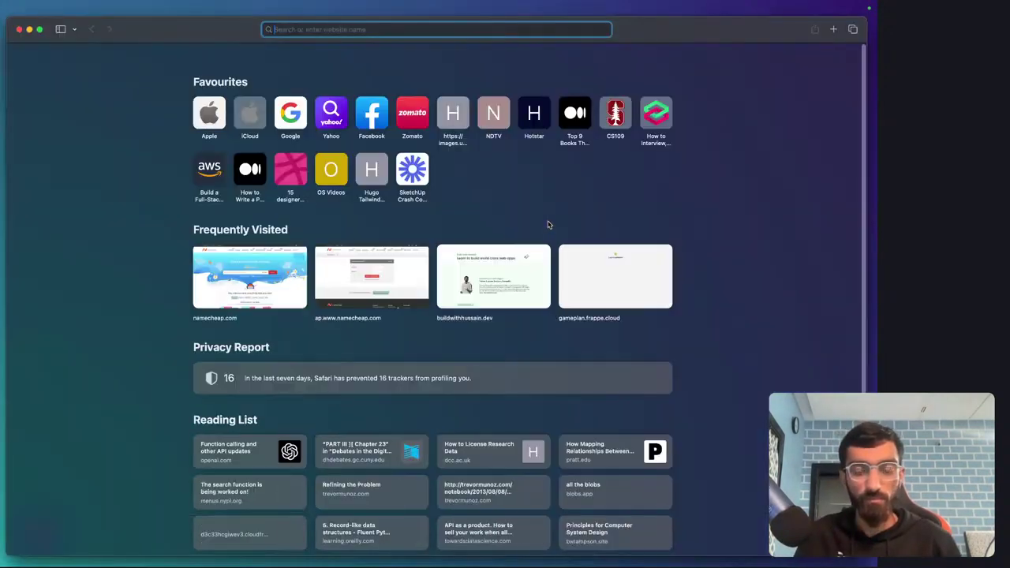
text(namecheap.com)
key(Return)
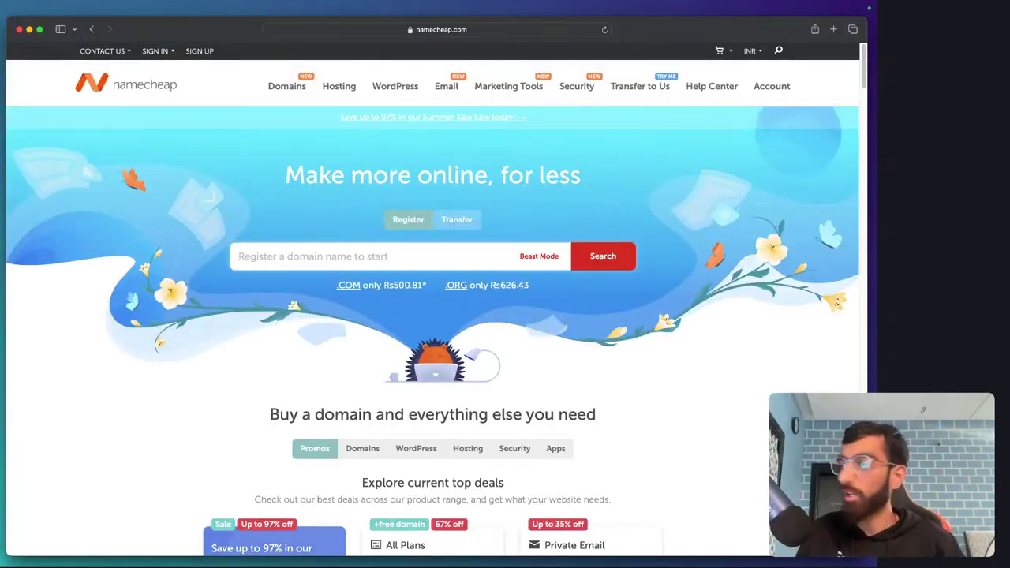
Search for batwara.app and add it to the cart at ₹794.08/yr.
text(batwara.)
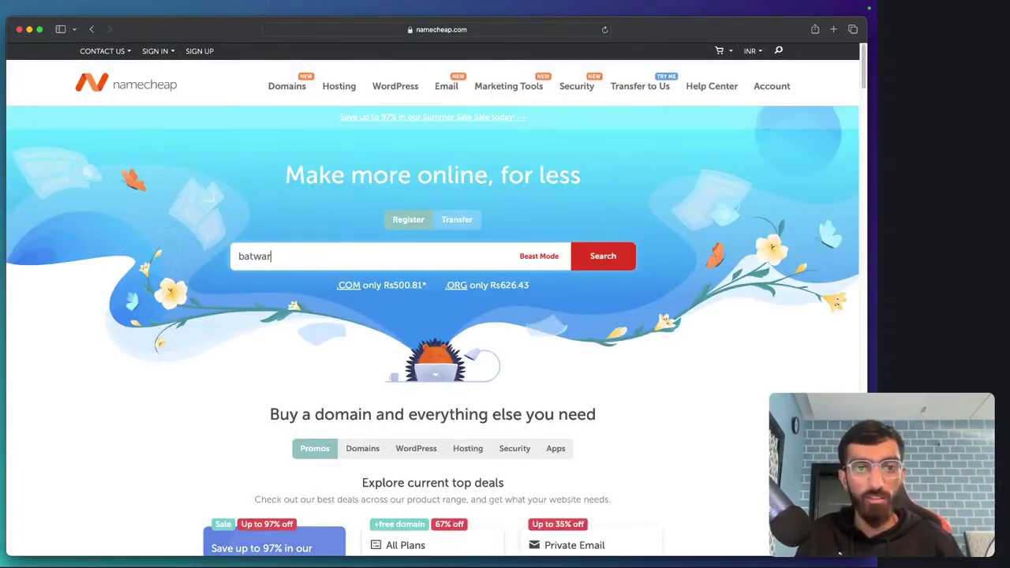
text(app)
key(Return)
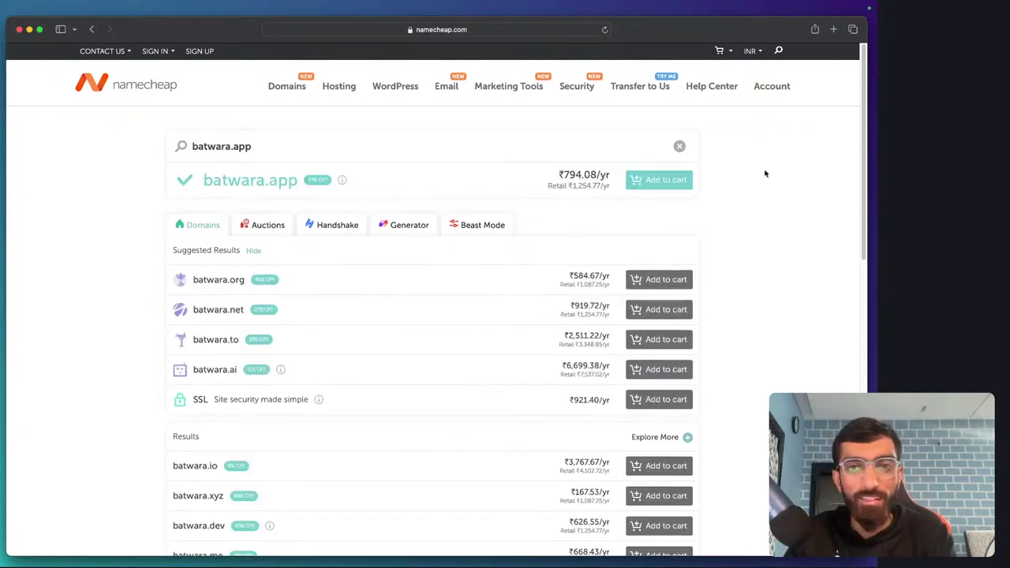
click(661, 180)
mouse_move(741, 57)
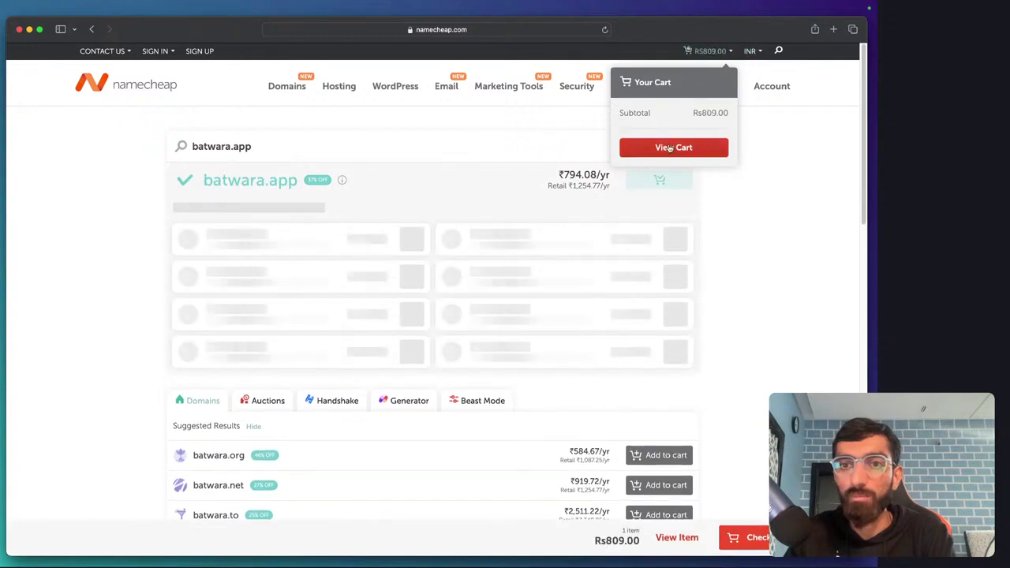
Open the cart with the one-year batwara.app registration and review the add-on offers.
click(668, 147)
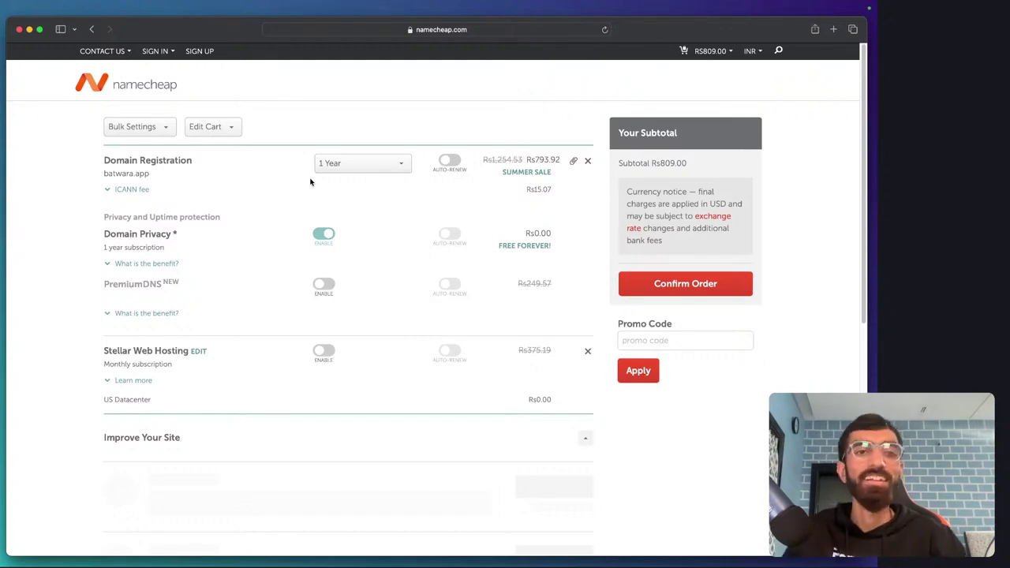
scroll(404, 338, down, 1)
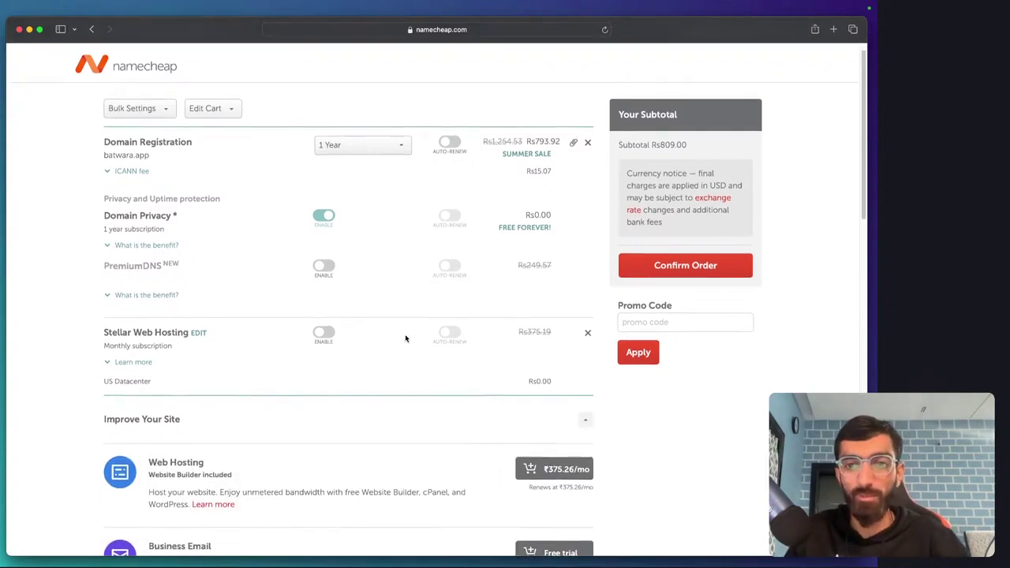
scroll(405, 336, down, 5)
scroll(405, 338, up, 5)
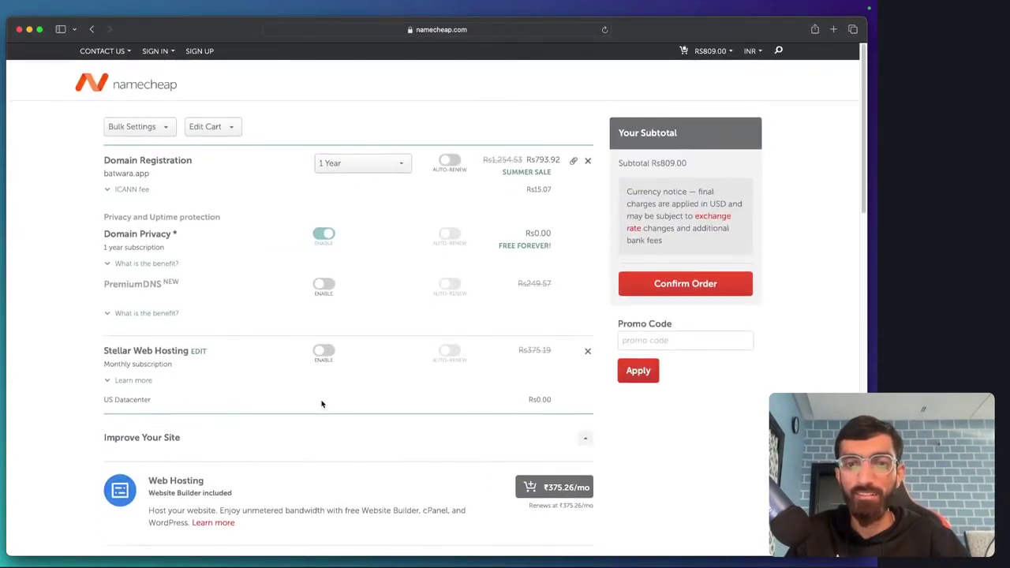
click(575, 9)
click(487, 119)
scroll(486, 120, down, 10)
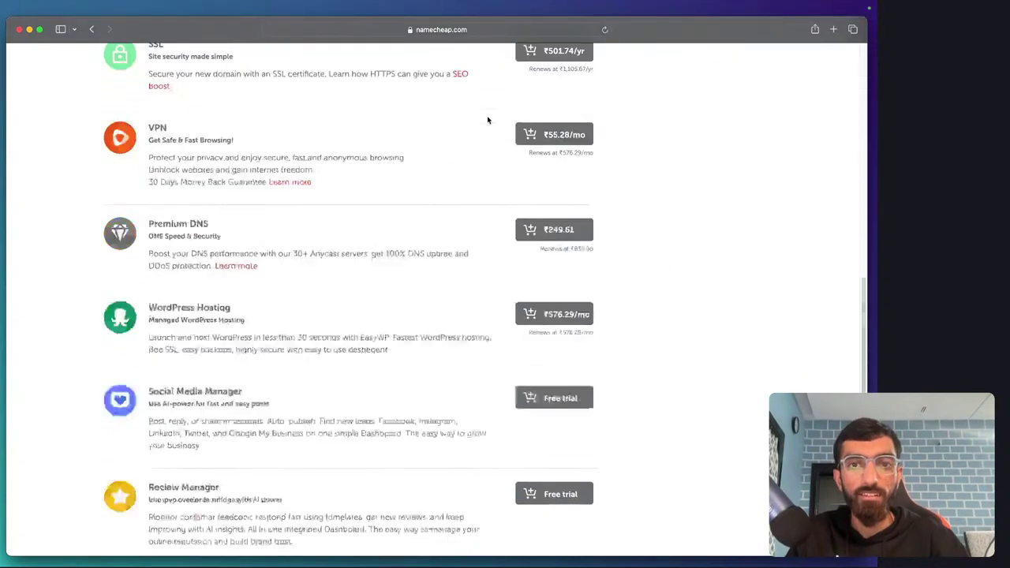
scroll(486, 120, down, 5)
Confirm the order and sign in to Namecheap with Safari's saved login.
click(149, 351)
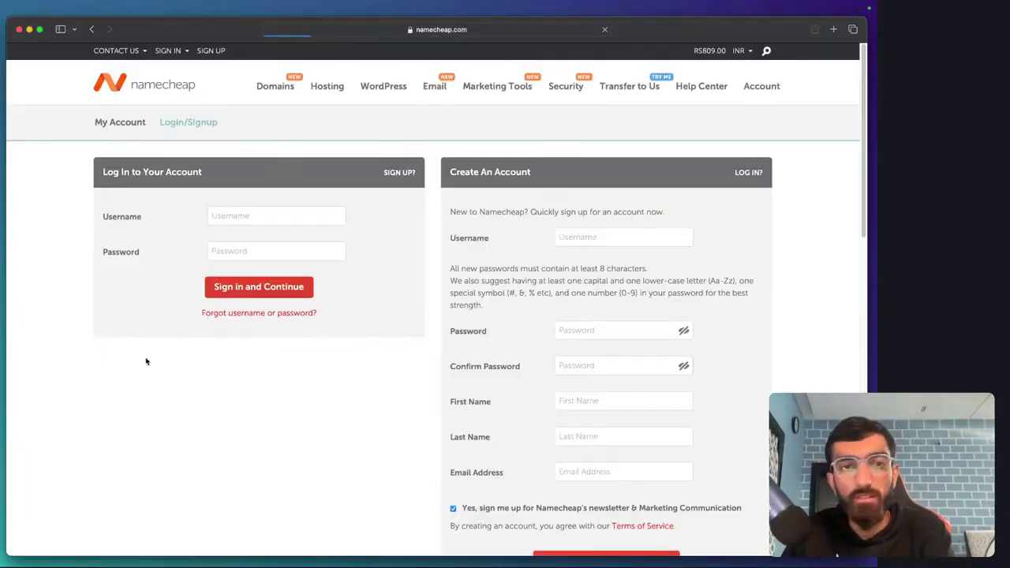
click(291, 222)
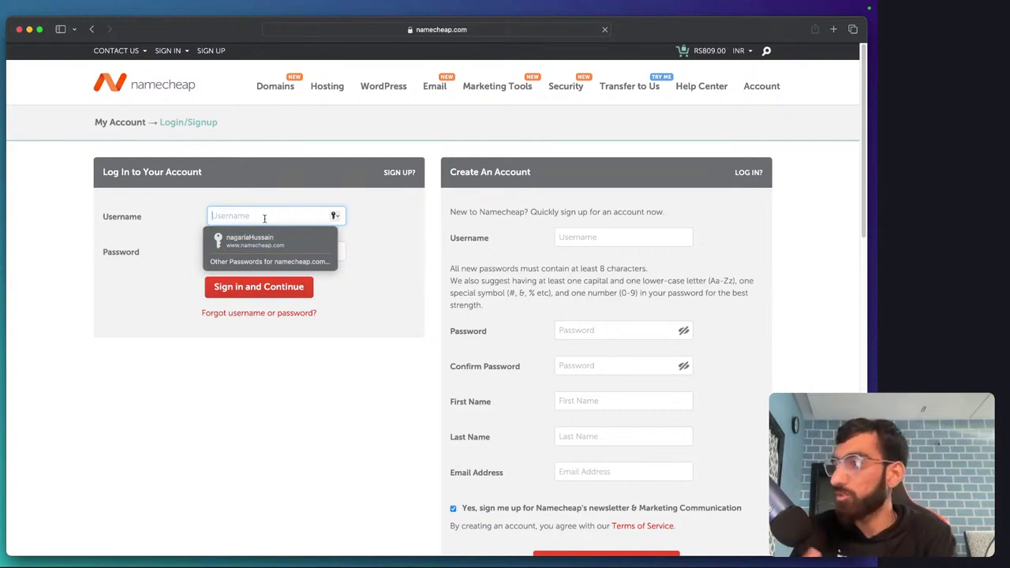
key(Down)
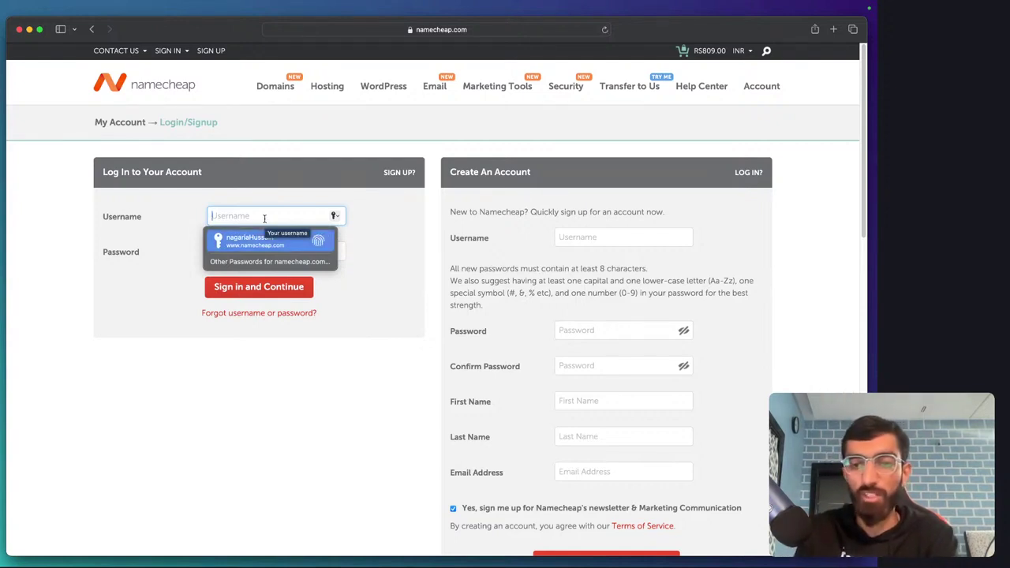
key(Return)
click(275, 287)
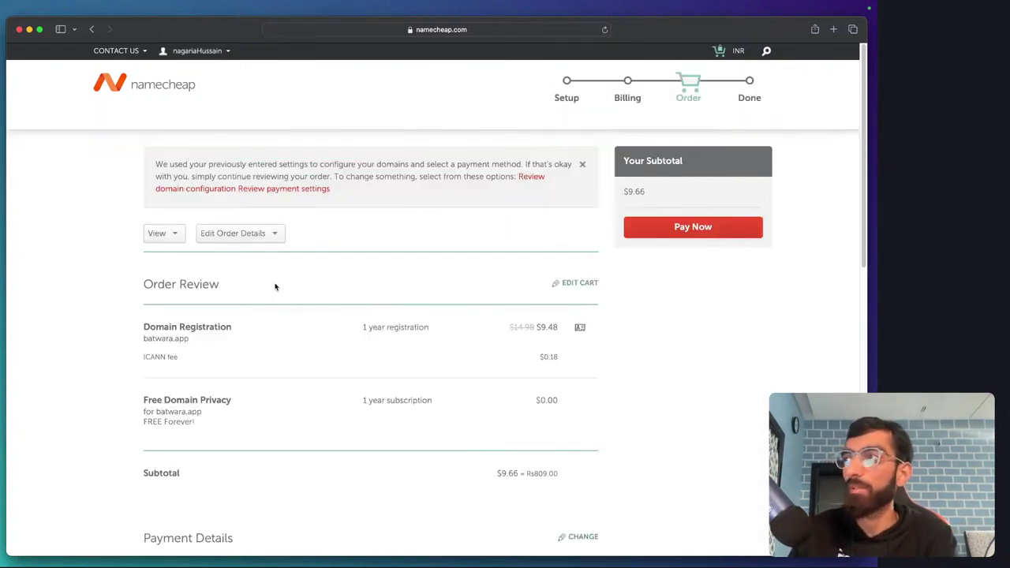
Choose Pay Now for the $9.66 batwara.app order and scroll to Payment Details.
click(673, 236)
scroll(433, 413, down, 5)
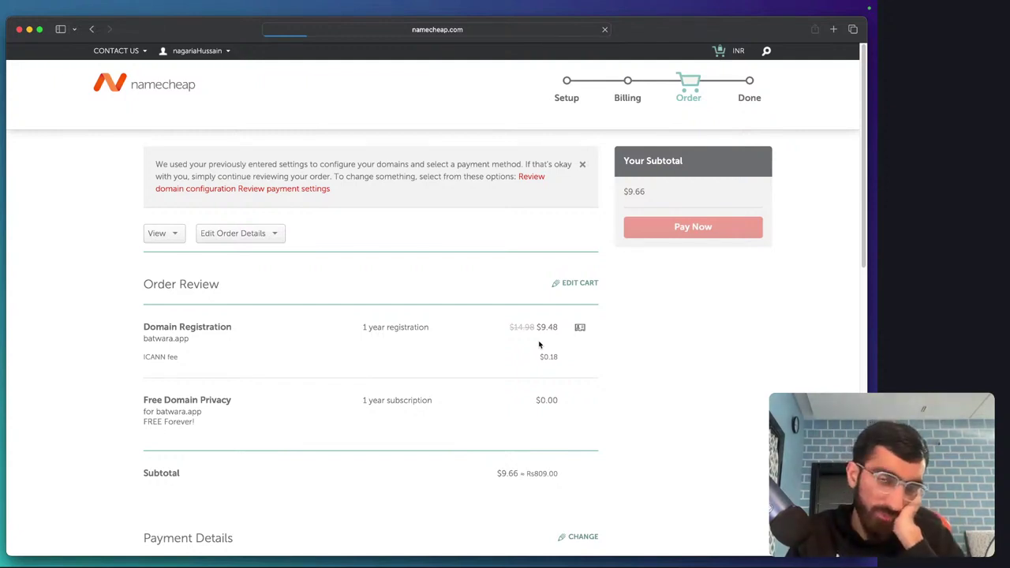
scroll(439, 405, down, 6)
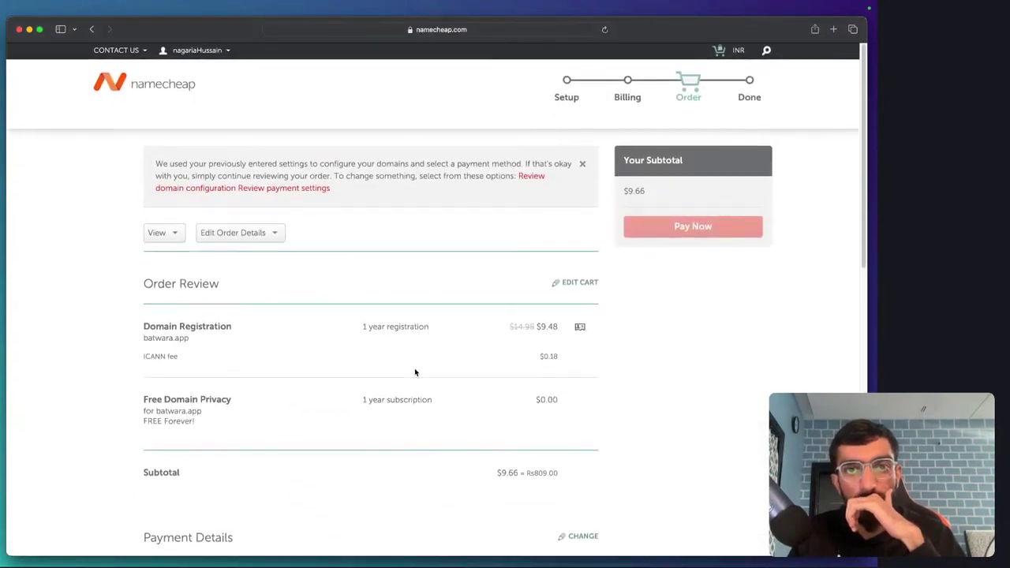
scroll(414, 369, down, 10)
scroll(276, 330, up, 3)
Go back to the sign-in page, sign in again, and open the shopping cart.
scroll(239, 223, left, 5)
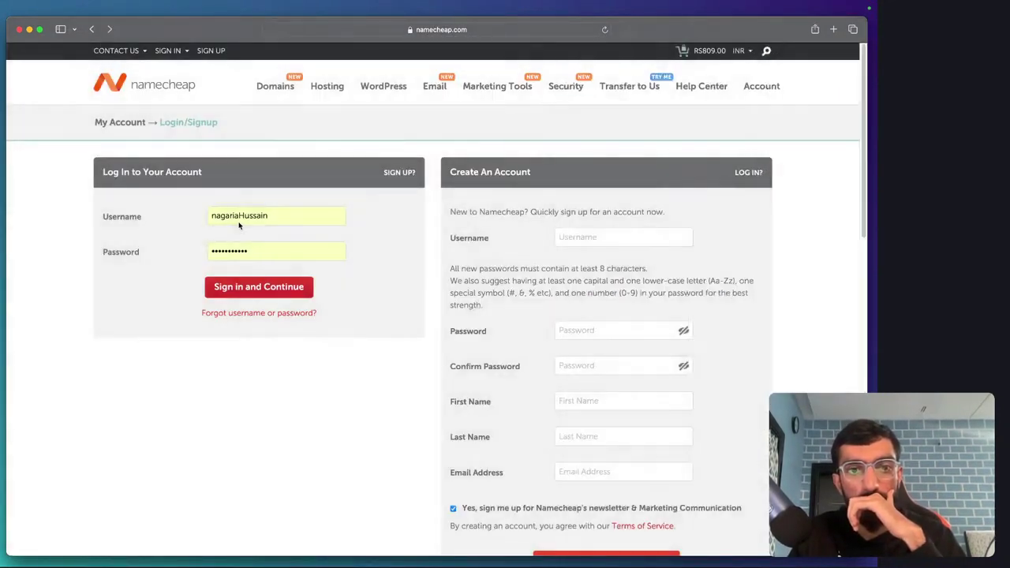
click(255, 290)
mouse_move(136, 55)
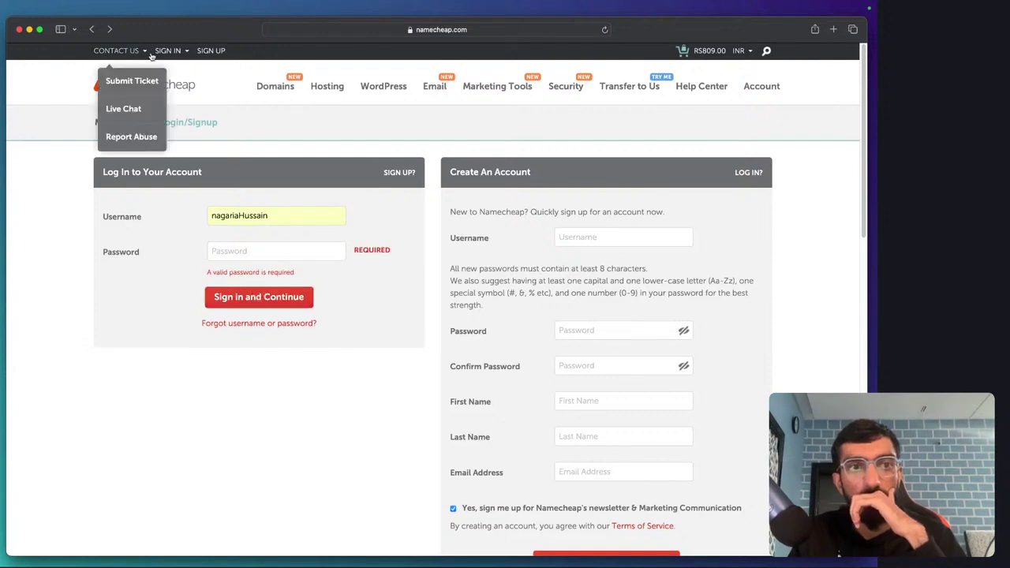
mouse_move(693, 51)
click(675, 142)
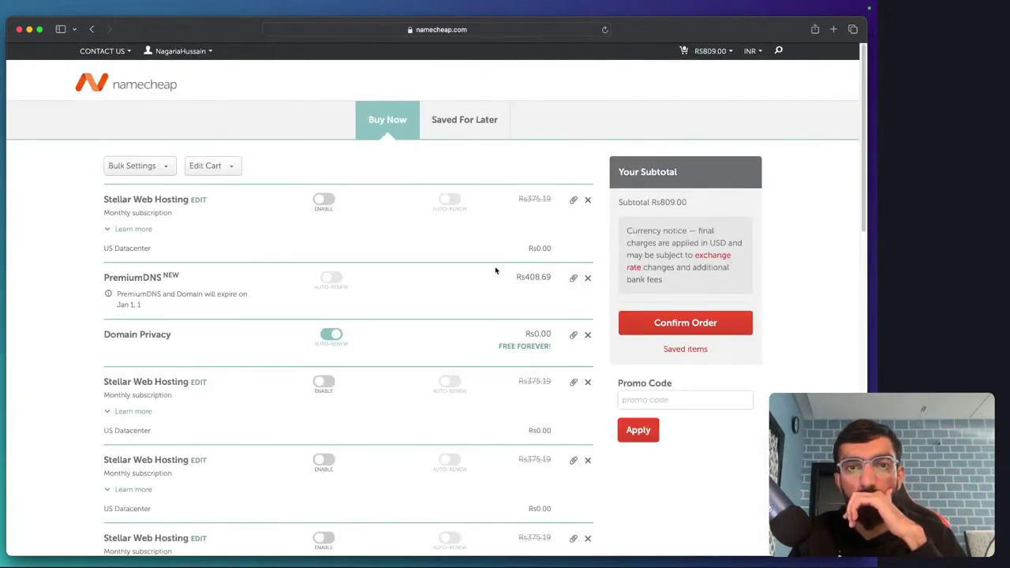
Scroll past the cart add-ons and confirm the batwara.app order.
scroll(495, 270, down, 1)
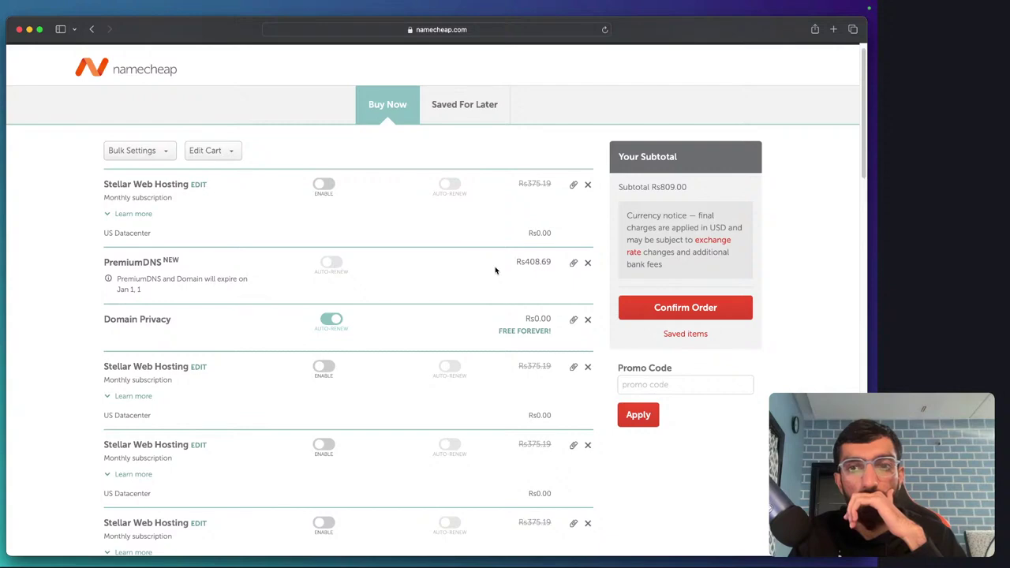
scroll(495, 270, down, 5)
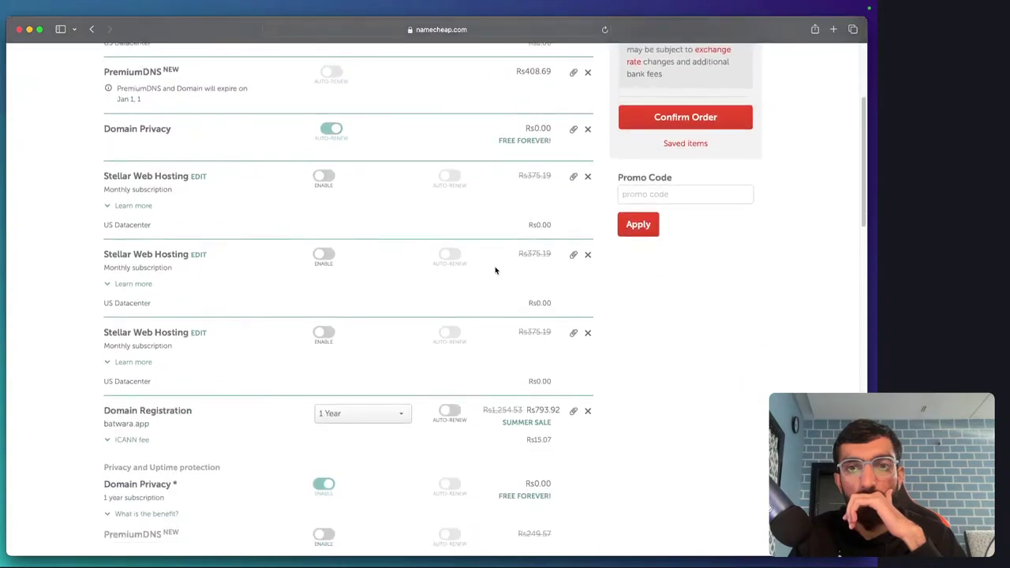
scroll(495, 271, up, 5)
scroll(495, 271, down, 8)
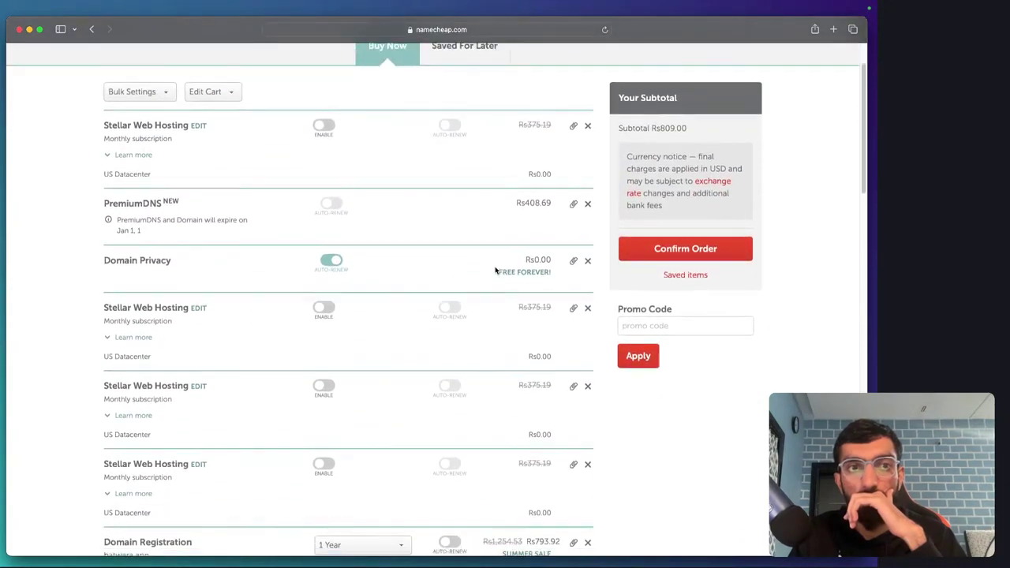
scroll(496, 271, up, 5)
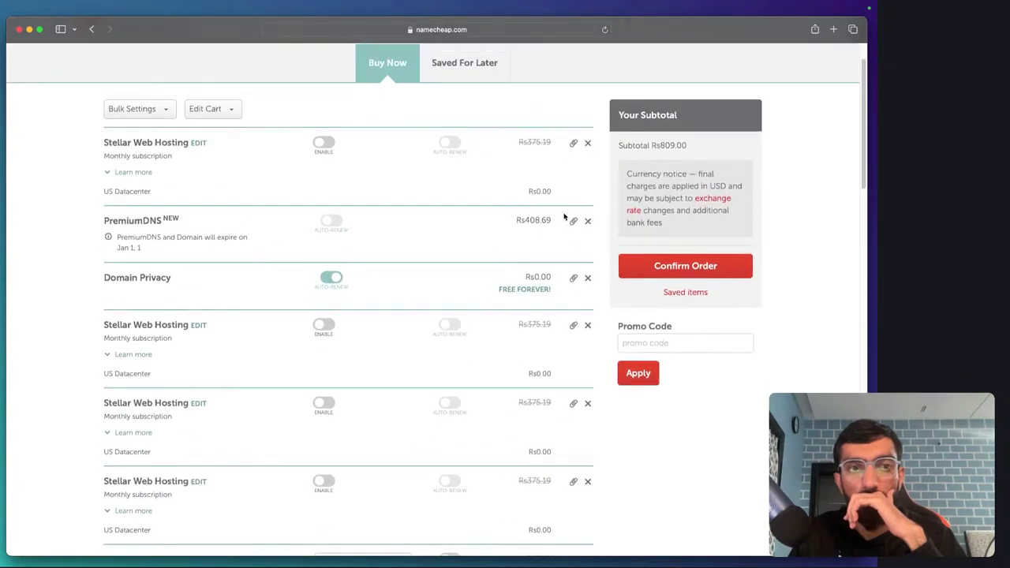
scroll(485, 259, down, 5)
scroll(485, 259, down, 15)
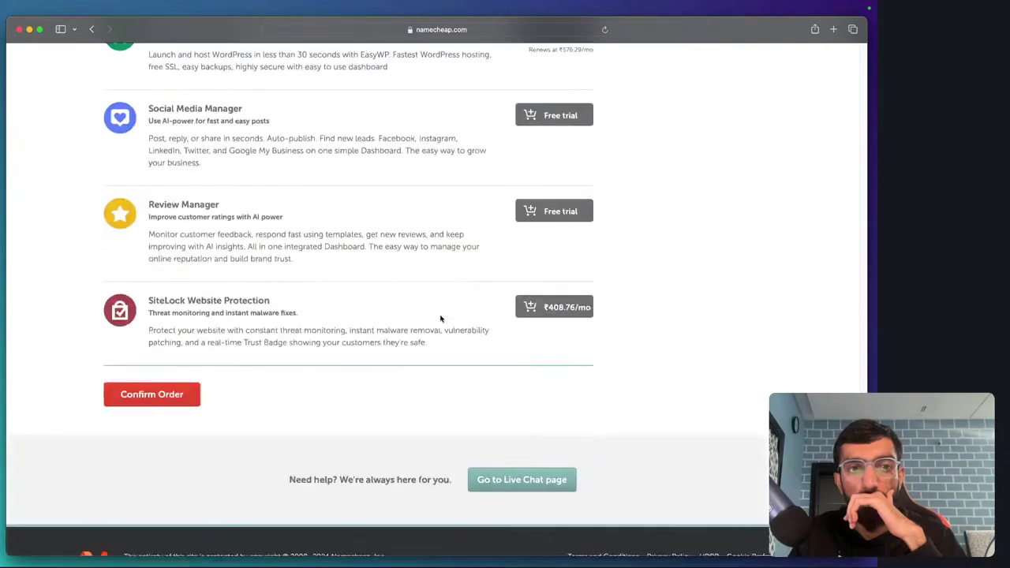
scroll(162, 331, up, 20)
scroll(161, 329, down, 10)
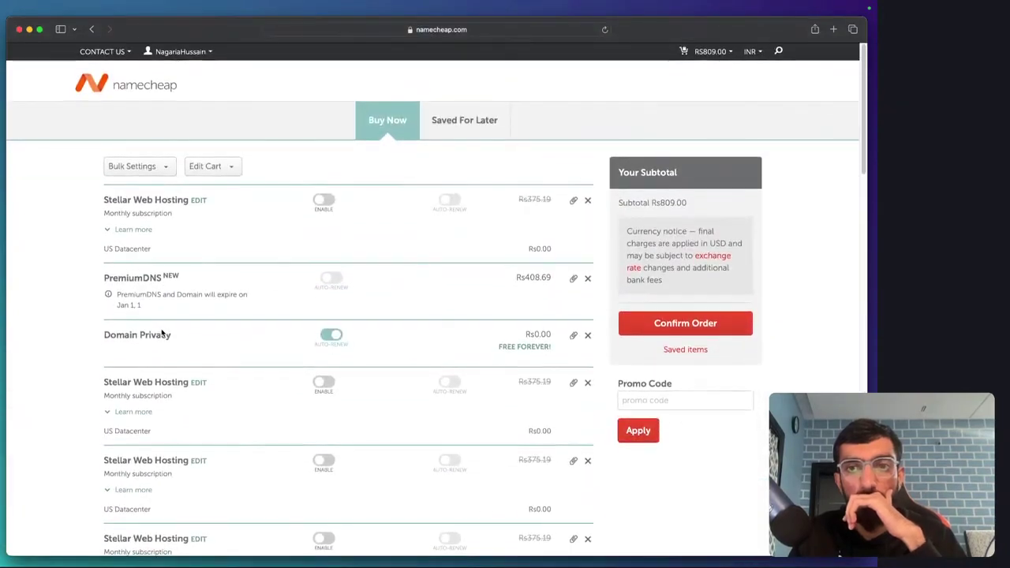
scroll(162, 330, down, 10)
scroll(174, 342, up, 10)
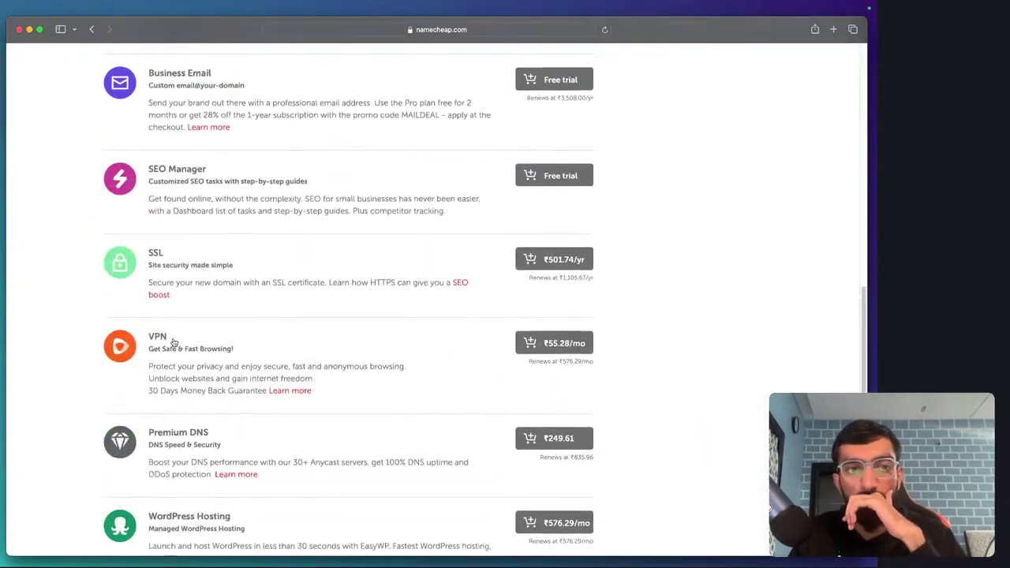
scroll(173, 341, down, 10)
click(151, 379)
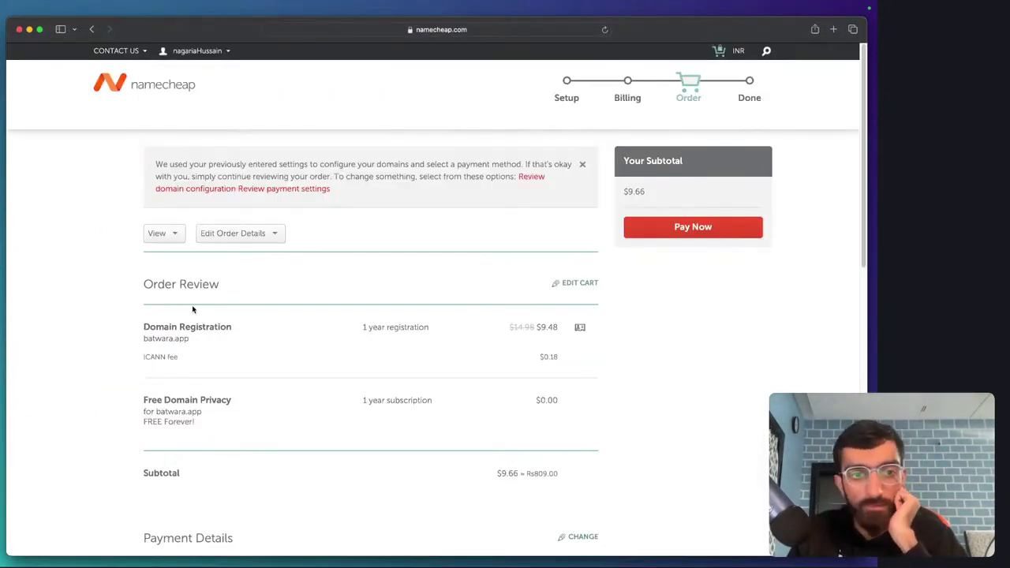
Switch payment to the other previously saved Visa card, expiring 12/2028, and continue.
scroll(284, 435, down, 2)
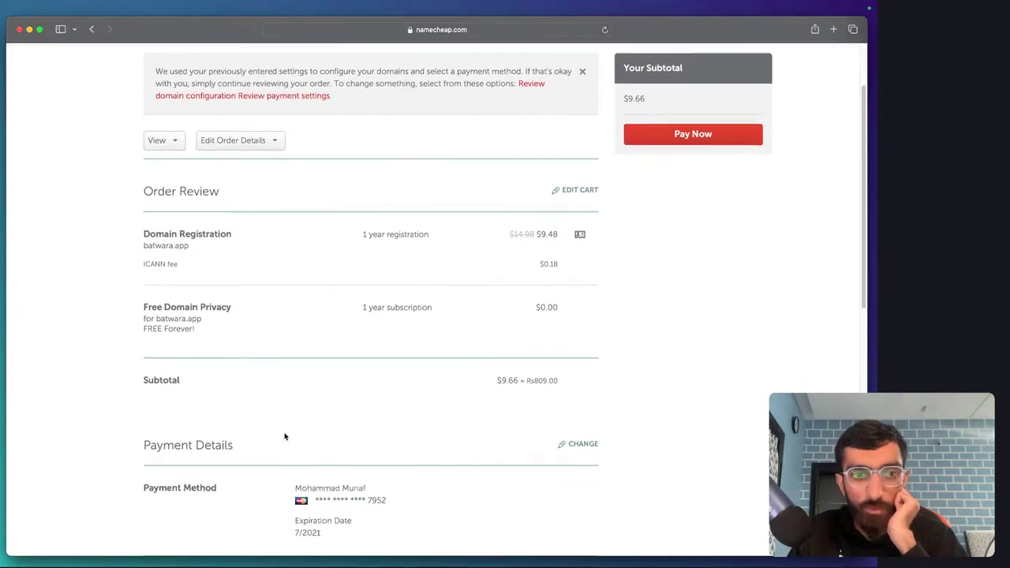
scroll(284, 434, down, 4)
click(573, 270)
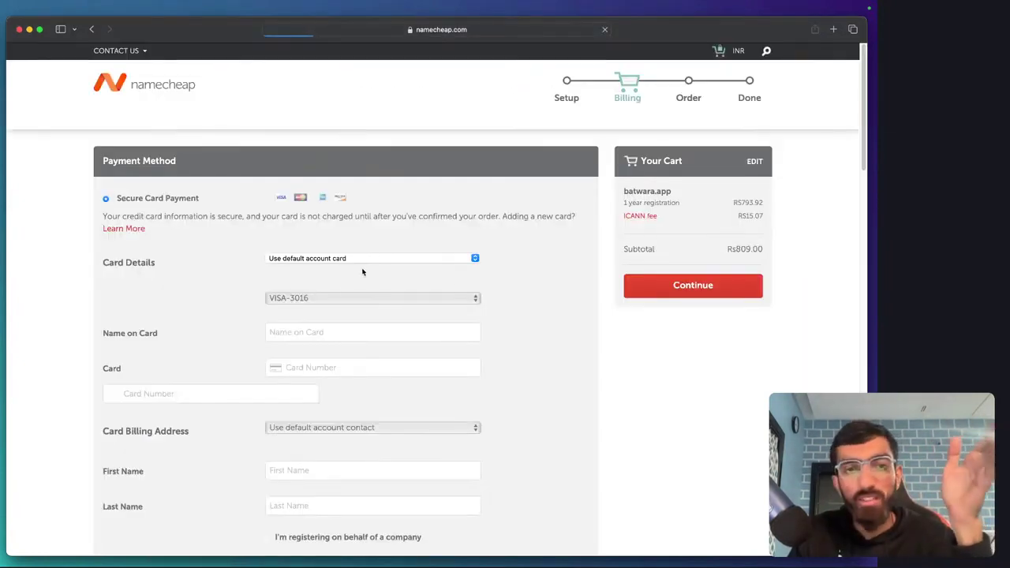
click(332, 263)
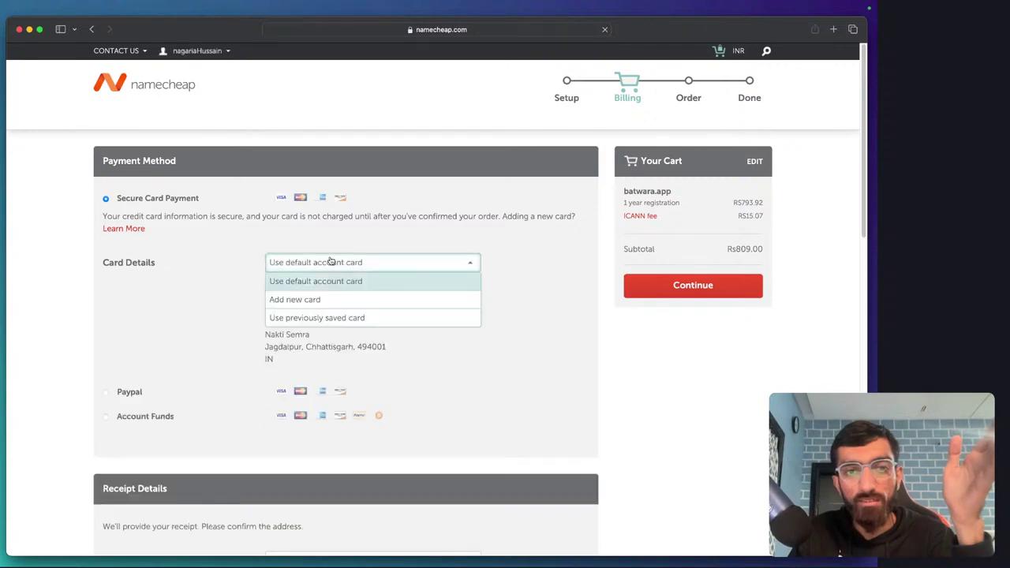
click(308, 317)
click(323, 309)
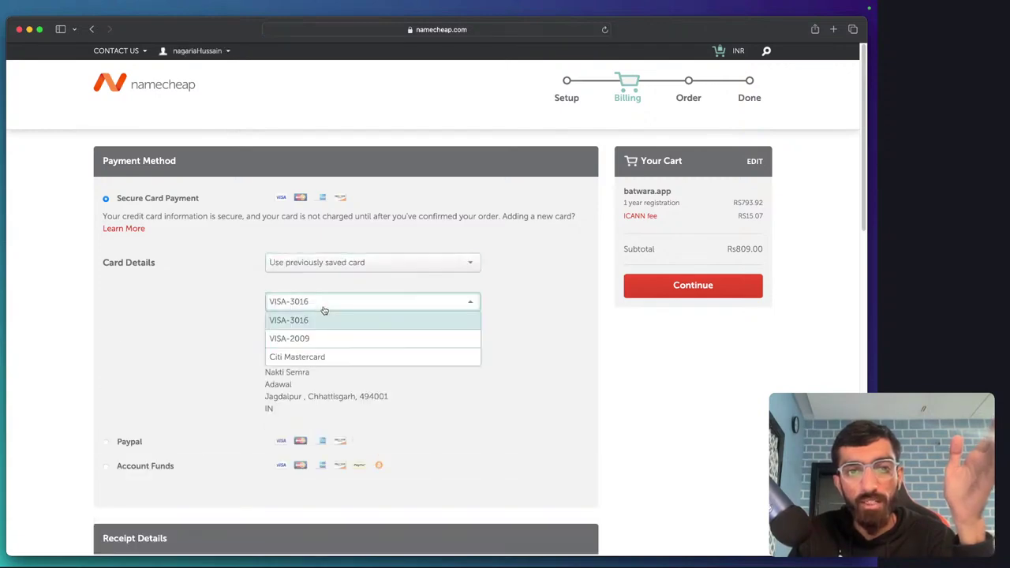
click(313, 337)
scroll(313, 337, down, 15)
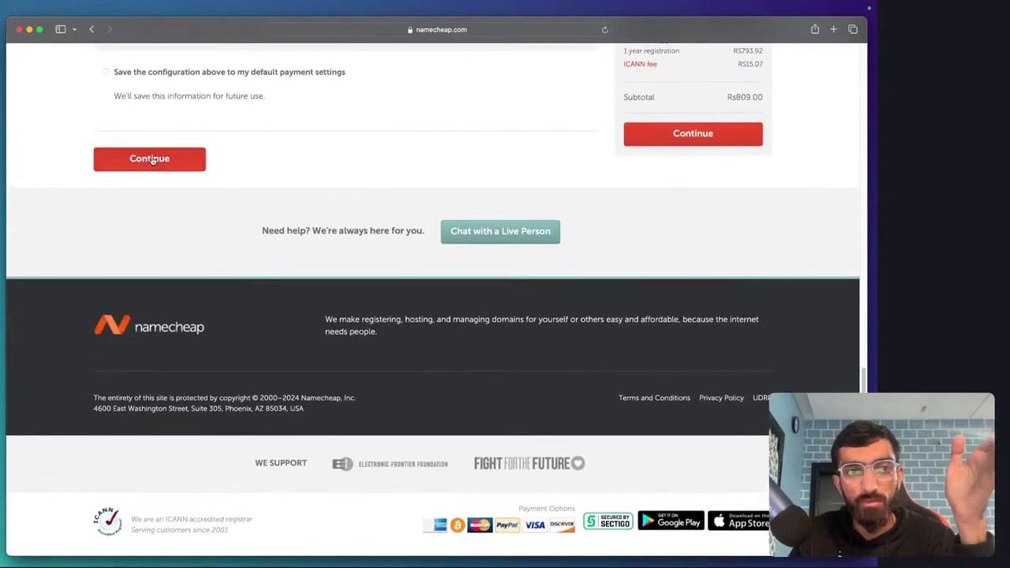
click(151, 161)
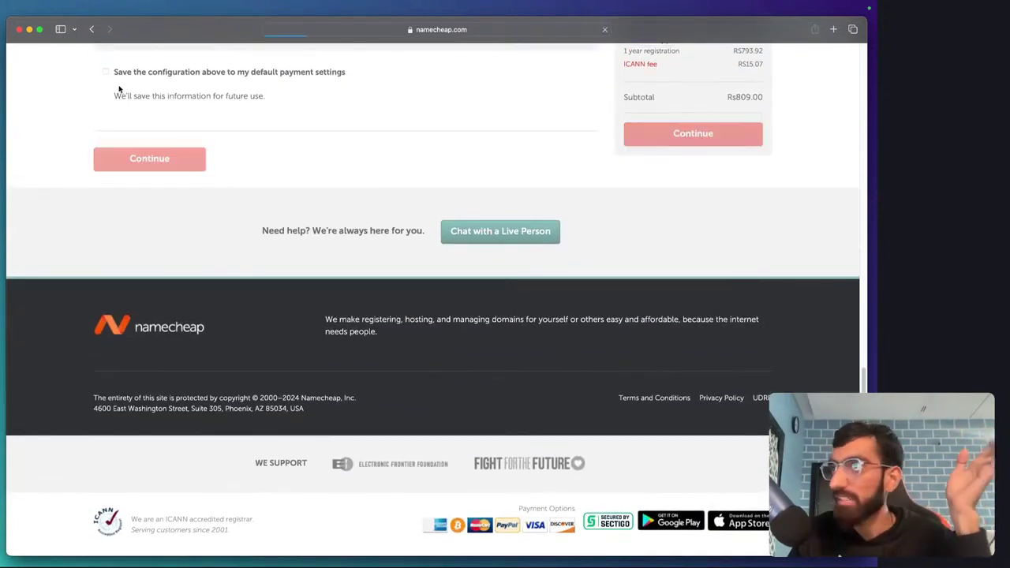
scroll(455, 342, down, 1)
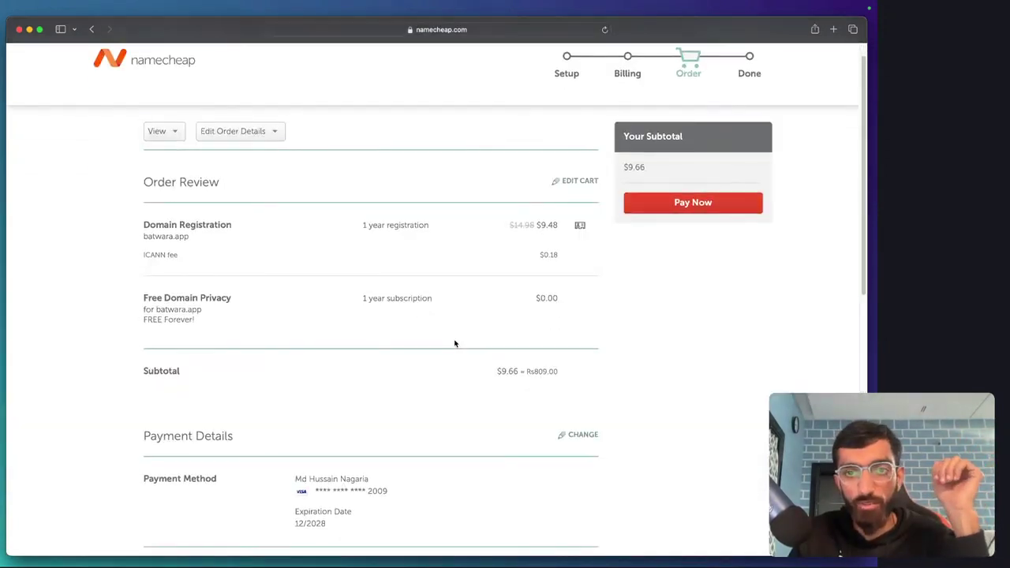
Pay for the batwara.app order and review the order-failed result page.
click(693, 207)
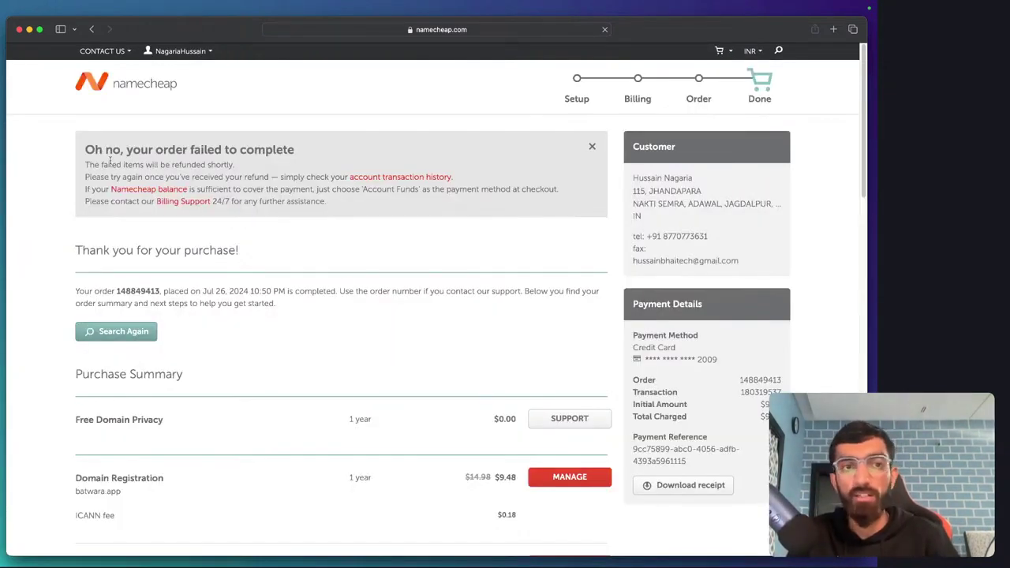
scroll(109, 160, up, 5)
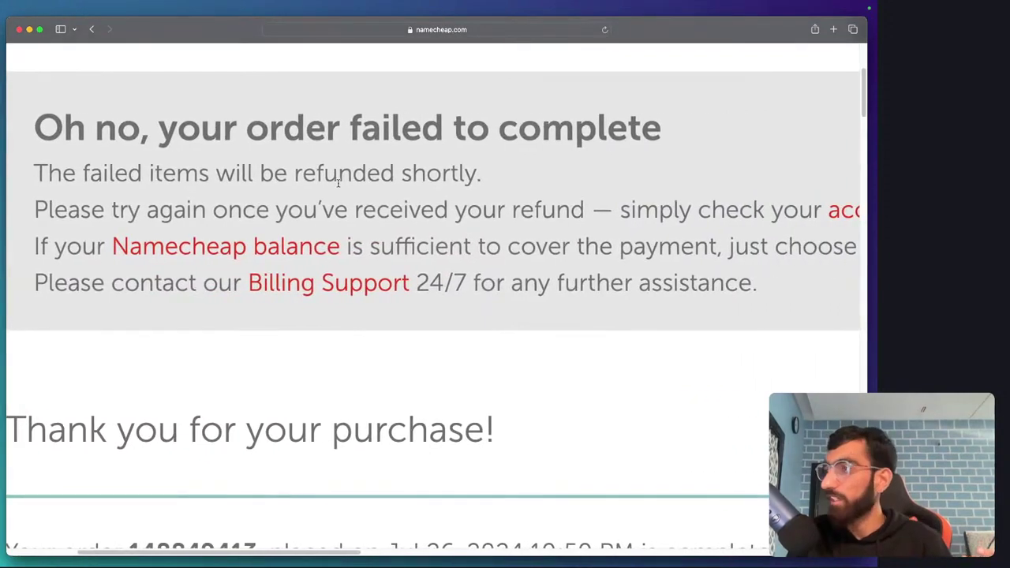
scroll(337, 182, down, 5)
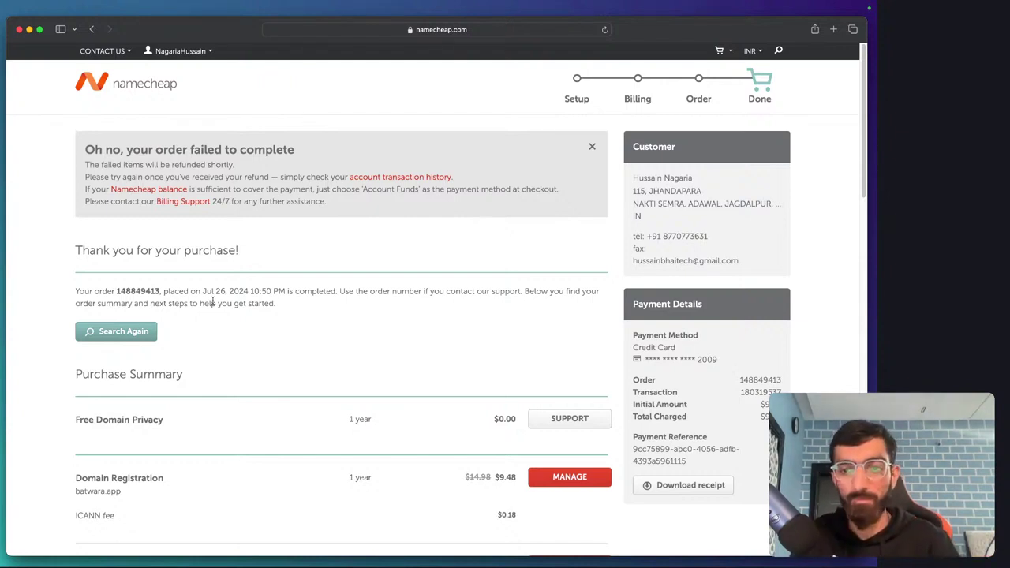
scroll(212, 302, down, 3)
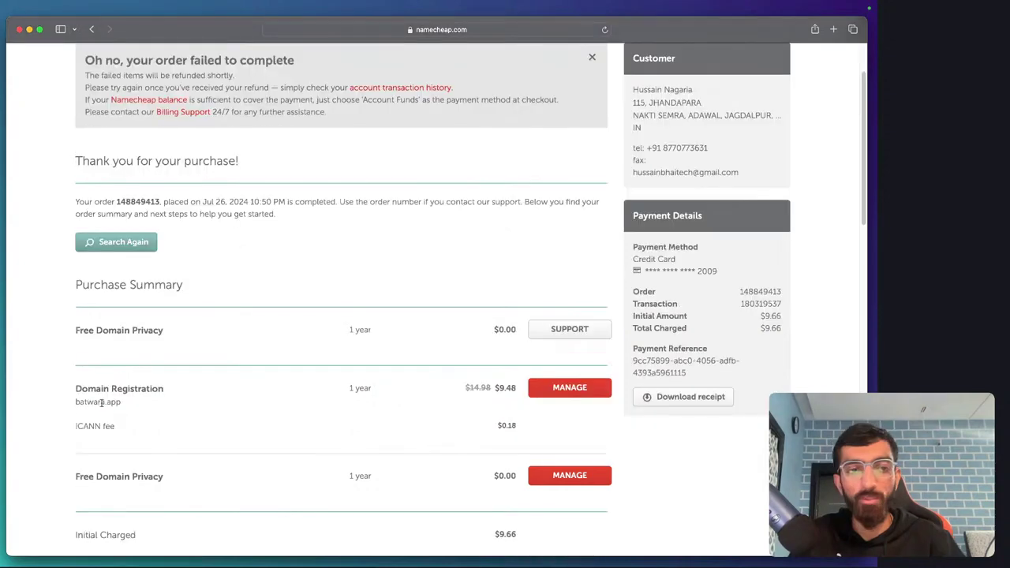
Select batwara.app in the order summary and hide Safari.
drag(73, 406, 134, 407)
click(131, 408)
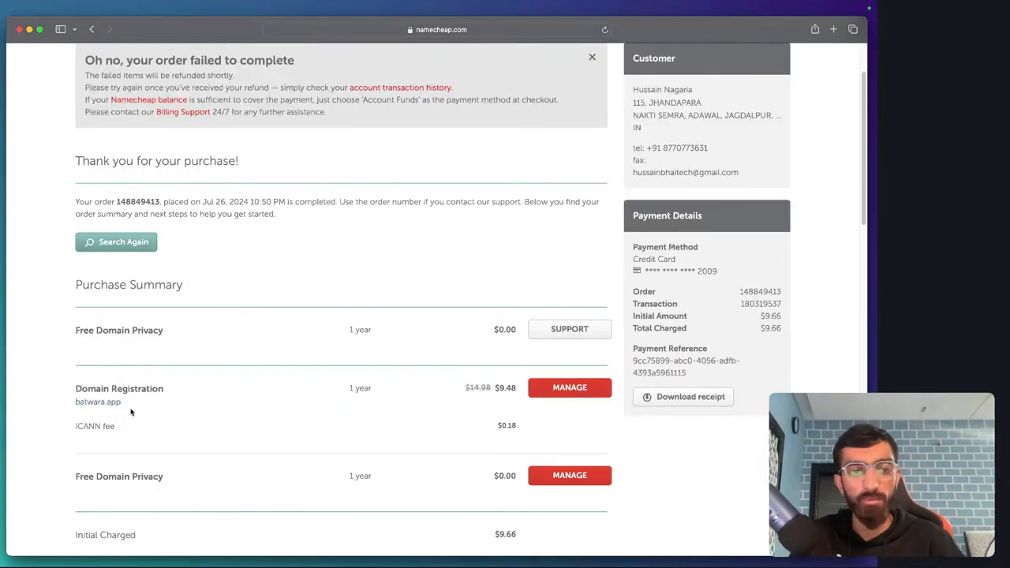
scroll(163, 360, up, 3)
key(super+h)
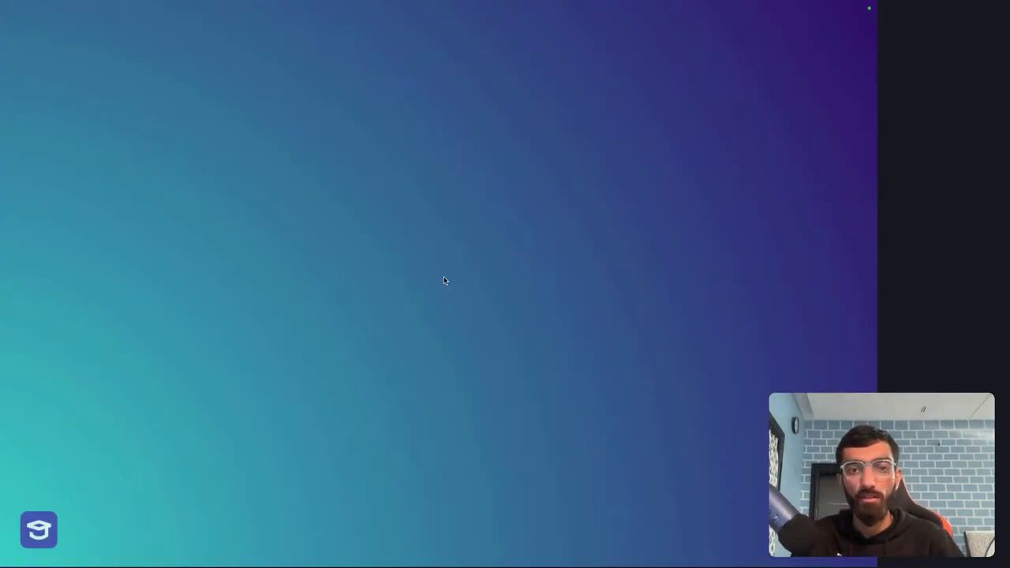
In the FOSS Hack 2024 doc, enter batwara.app on the empty line so it auto-links.
key(super+Tab)
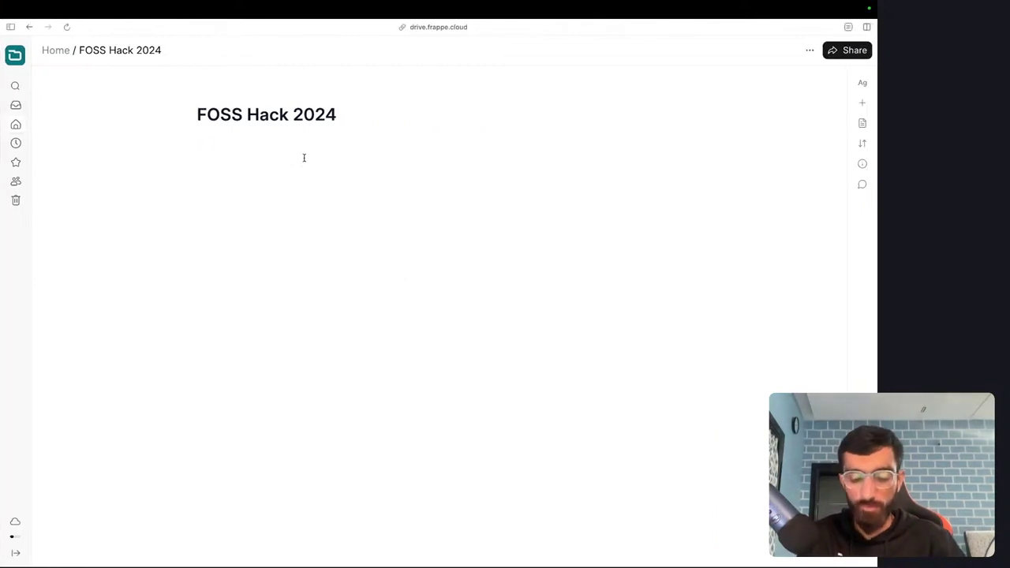
text(batwara.ap)
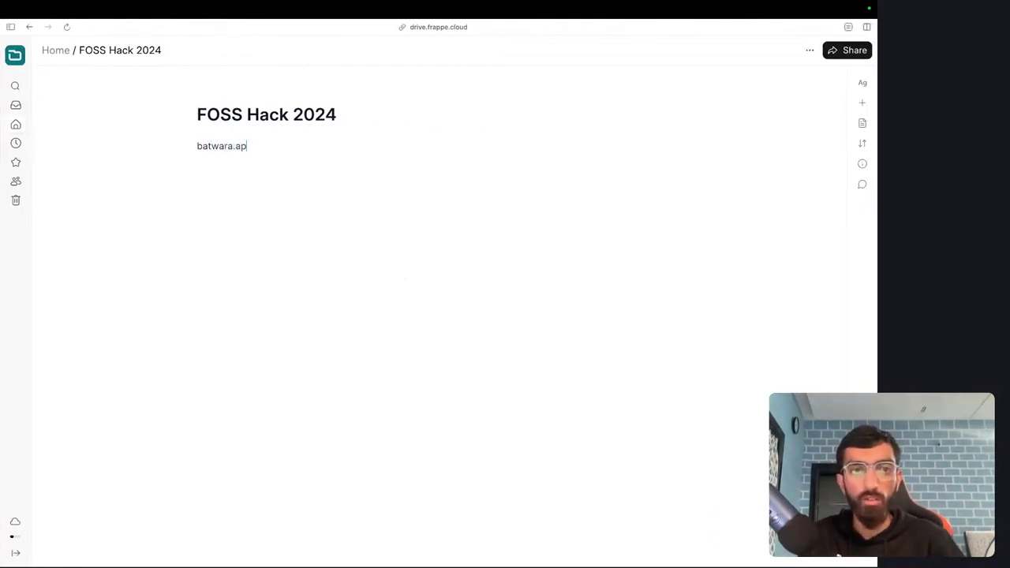
text(p)
key(Return)
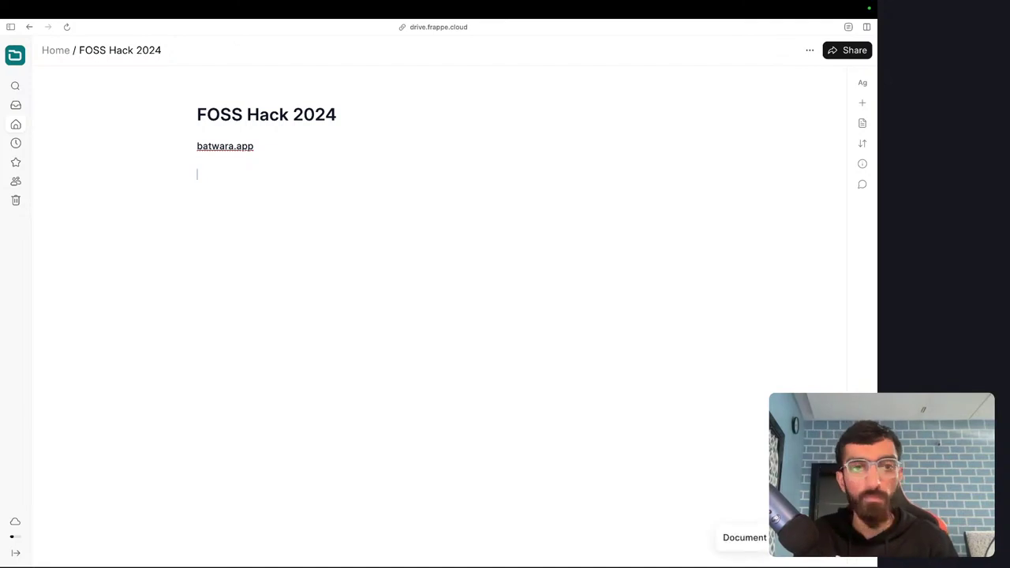
key(super+t)
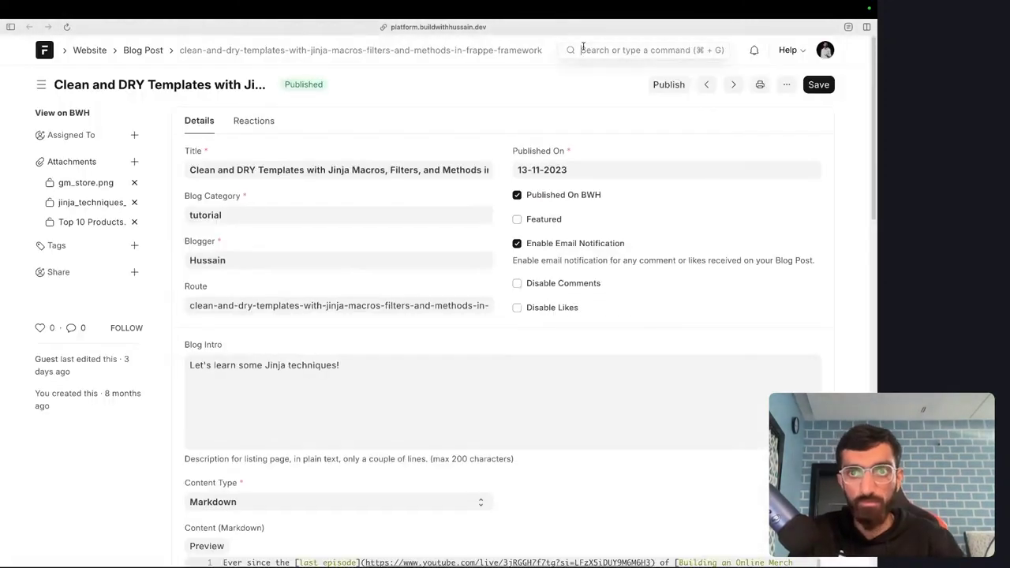
Search 'bwh st' in the desk and open the Hacking live for FOSS Hack 2024 stream.
click(582, 49)
text(bwh st)
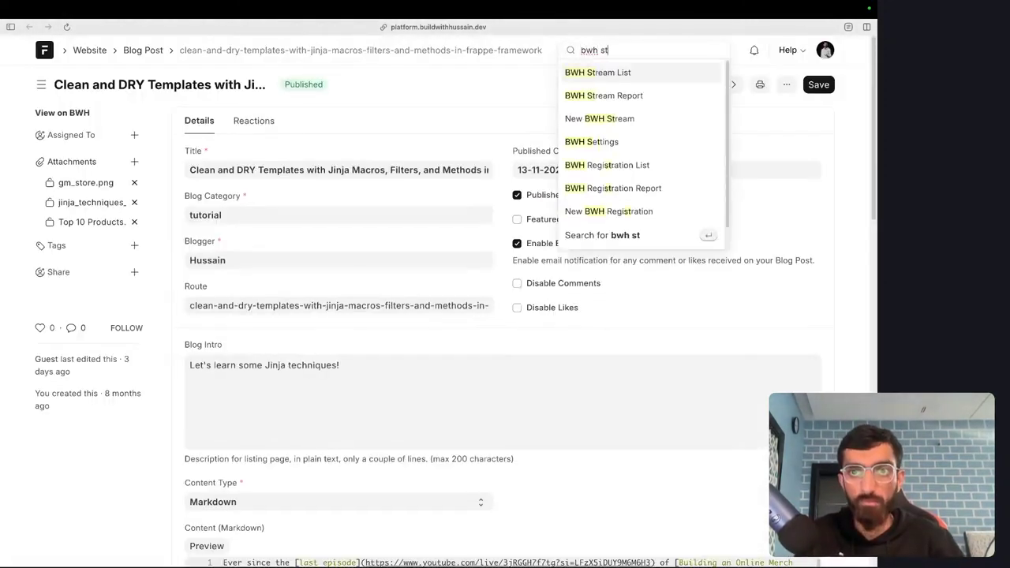
key(Return)
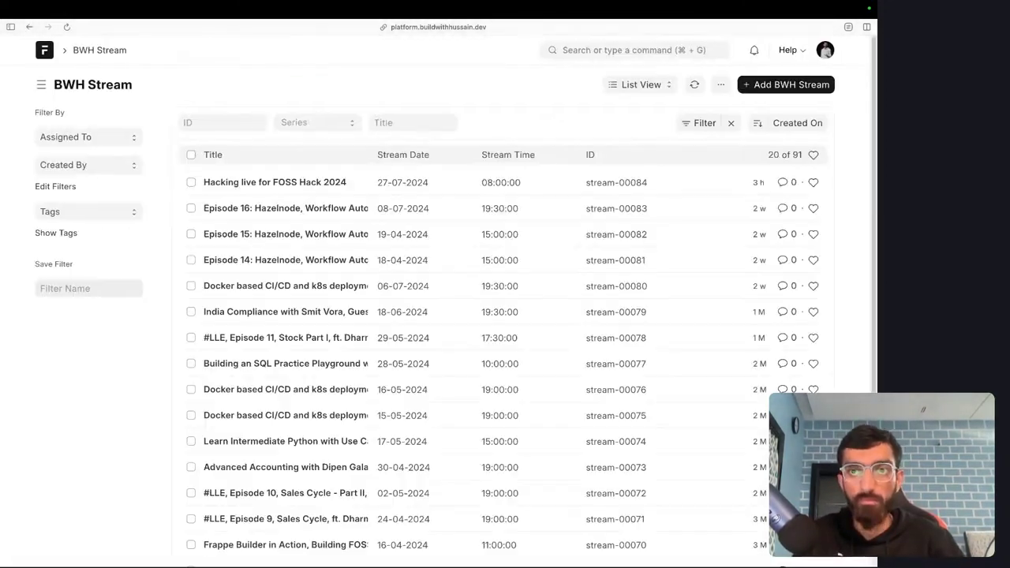
click(292, 182)
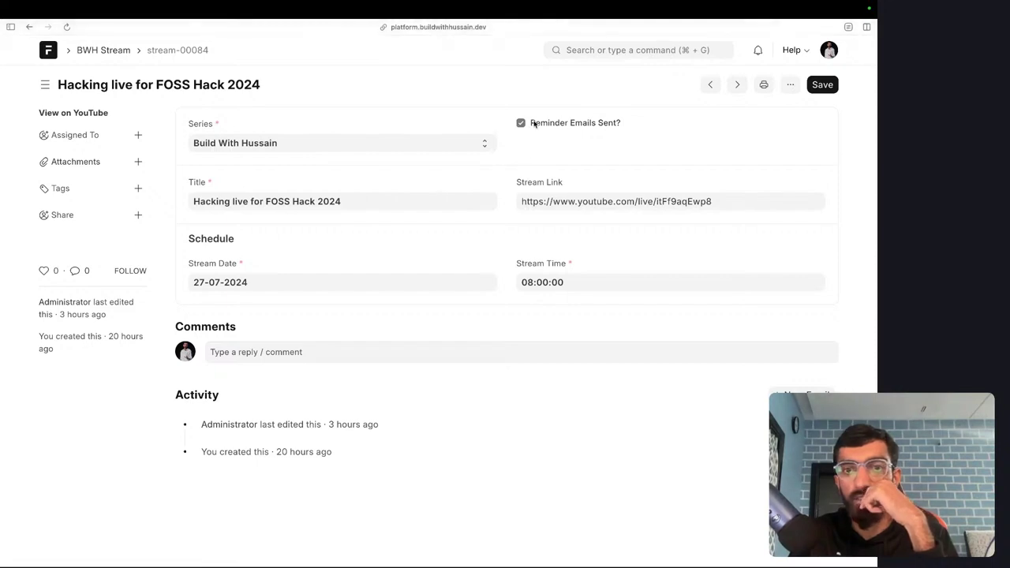
Go to gmail.com to load the Gmail inbox.
key(super+t)
text(gmail.com)
key(Return)
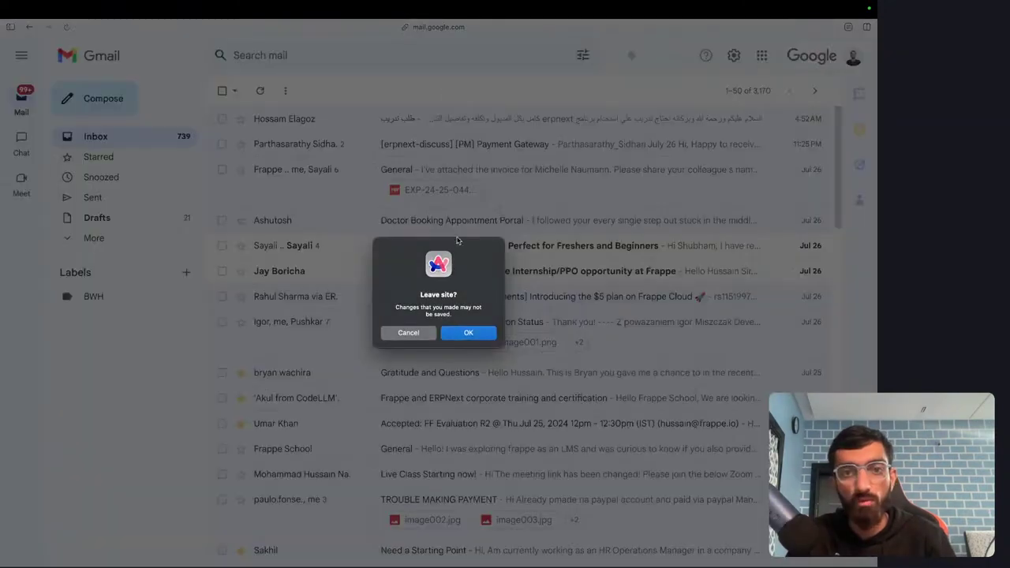
Confirm leaving Gmail twice to return to the stream-00084 'Hacking live for FOSS Hack 2024' record.
click(468, 332)
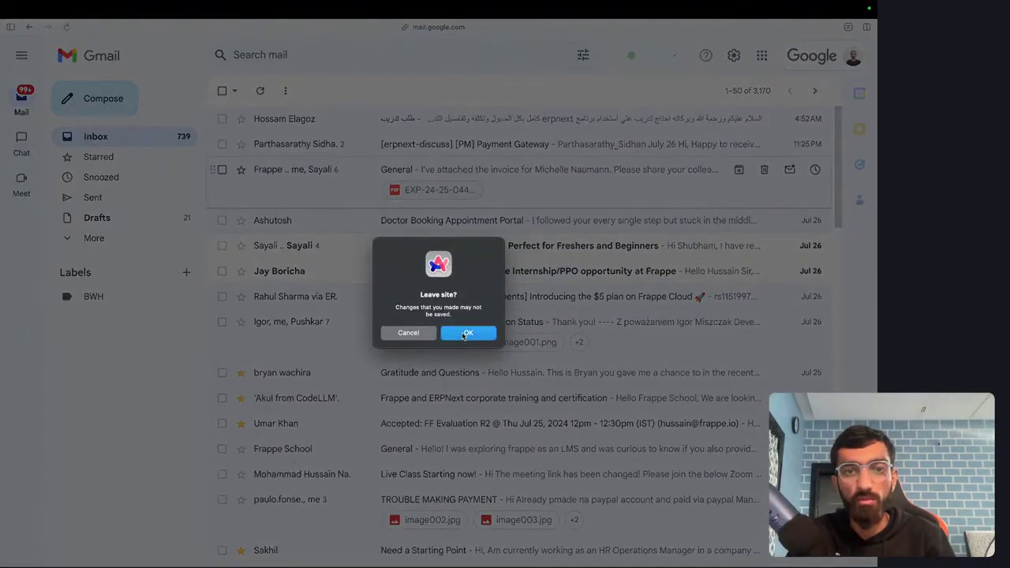
click(462, 335)
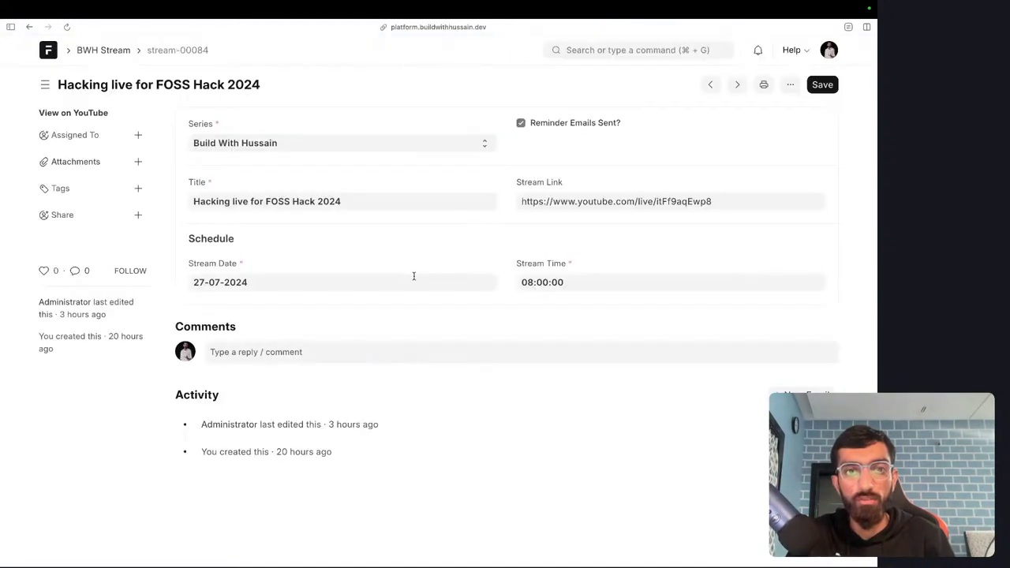
Switch via Arc's command bar to the FOSS Hack 2024 notes tab showing the batwara.app link.
key(super+t)
key(Down)
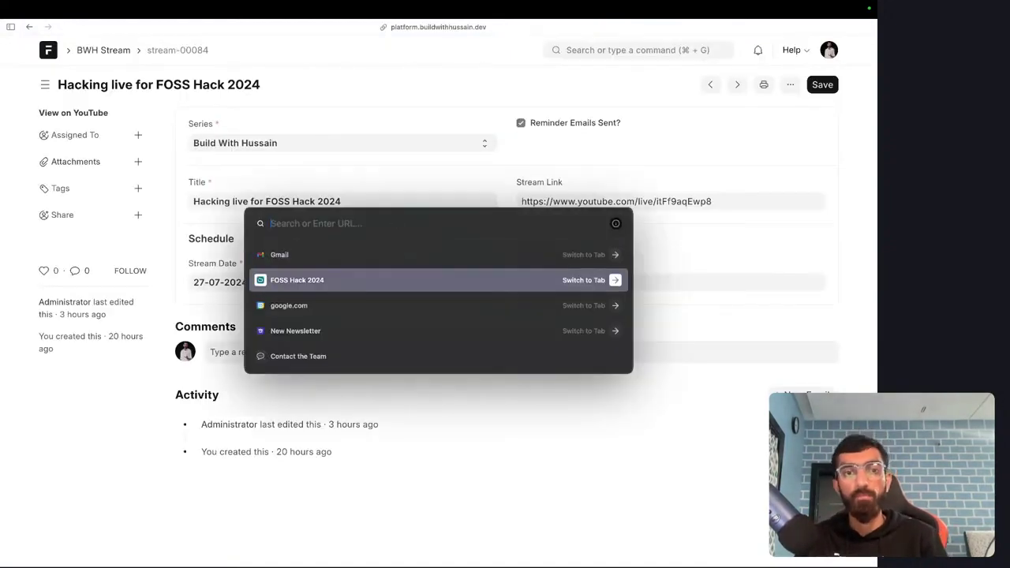
key(Return)
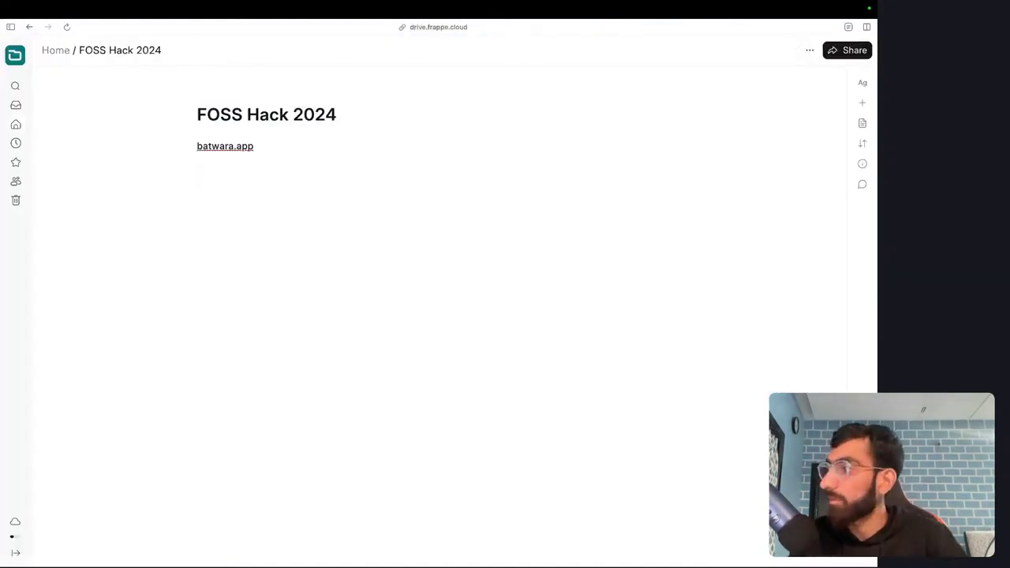